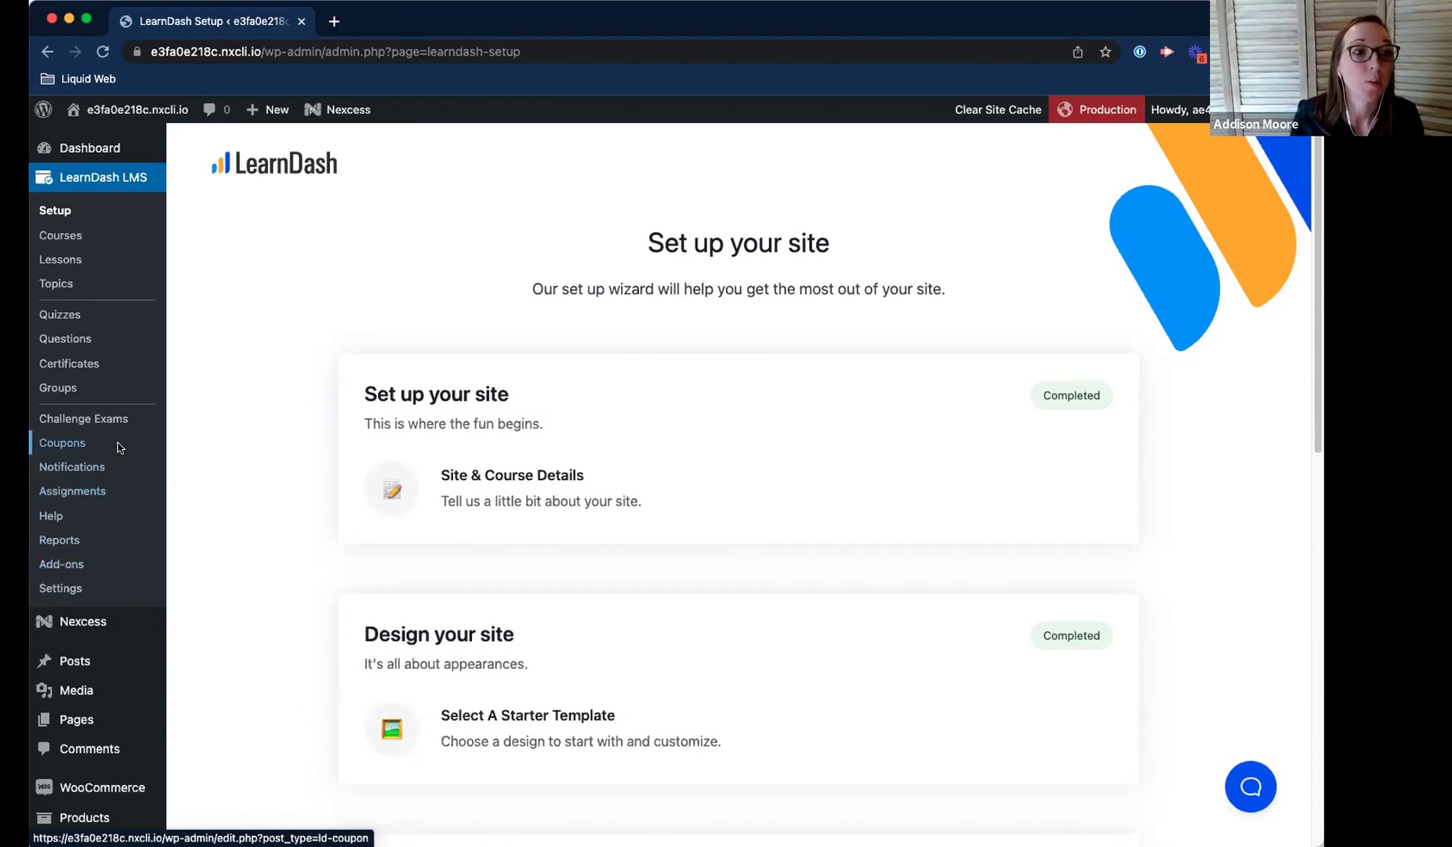
Go to the All Pages list from the admin sidebar
scroll(118, 447, down, 5)
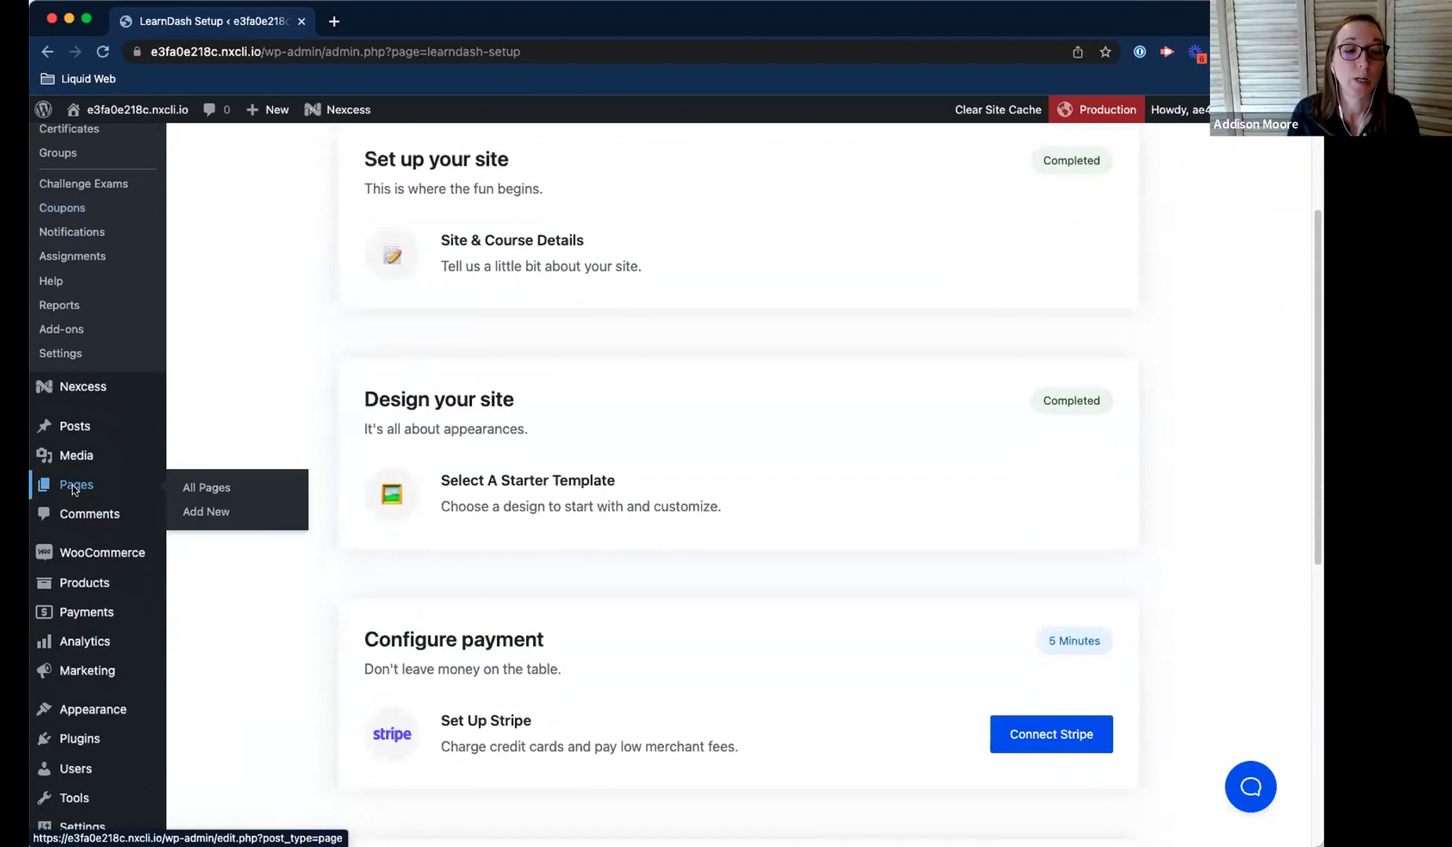
click(71, 488)
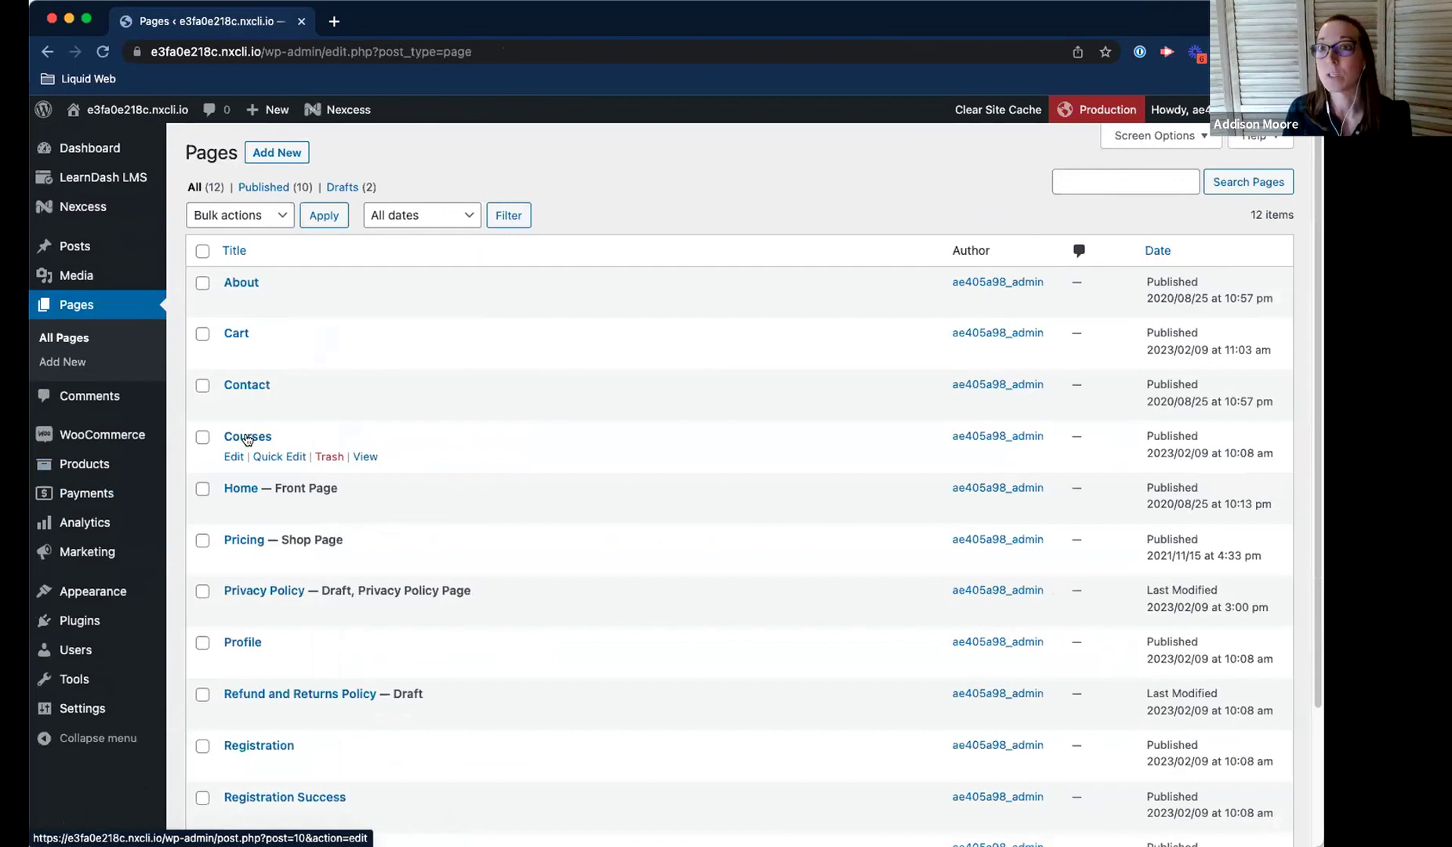
Edit the Courses page and remove its existing LearnDash Course Grid block
click(247, 439)
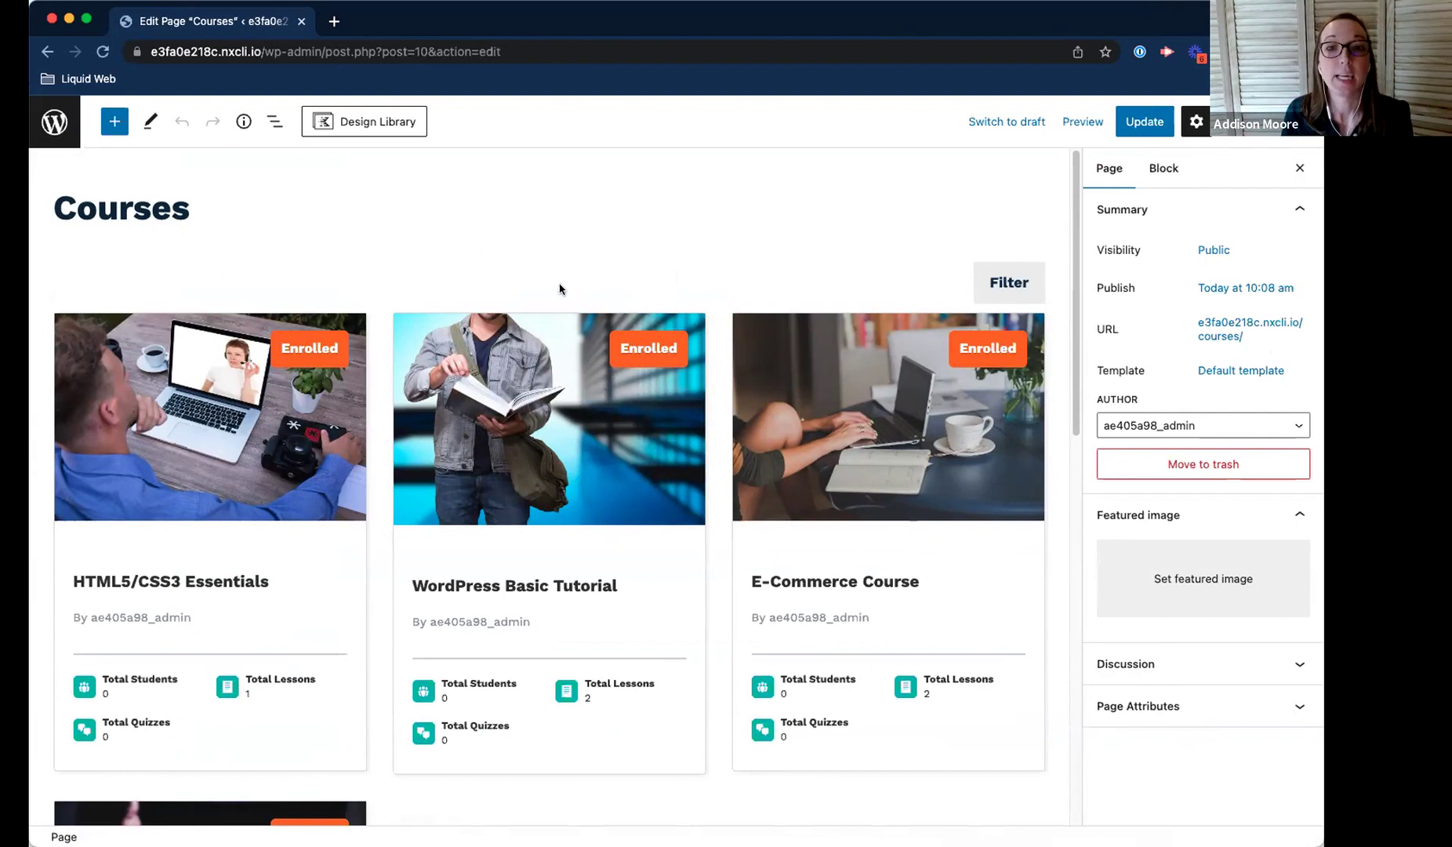
click(629, 272)
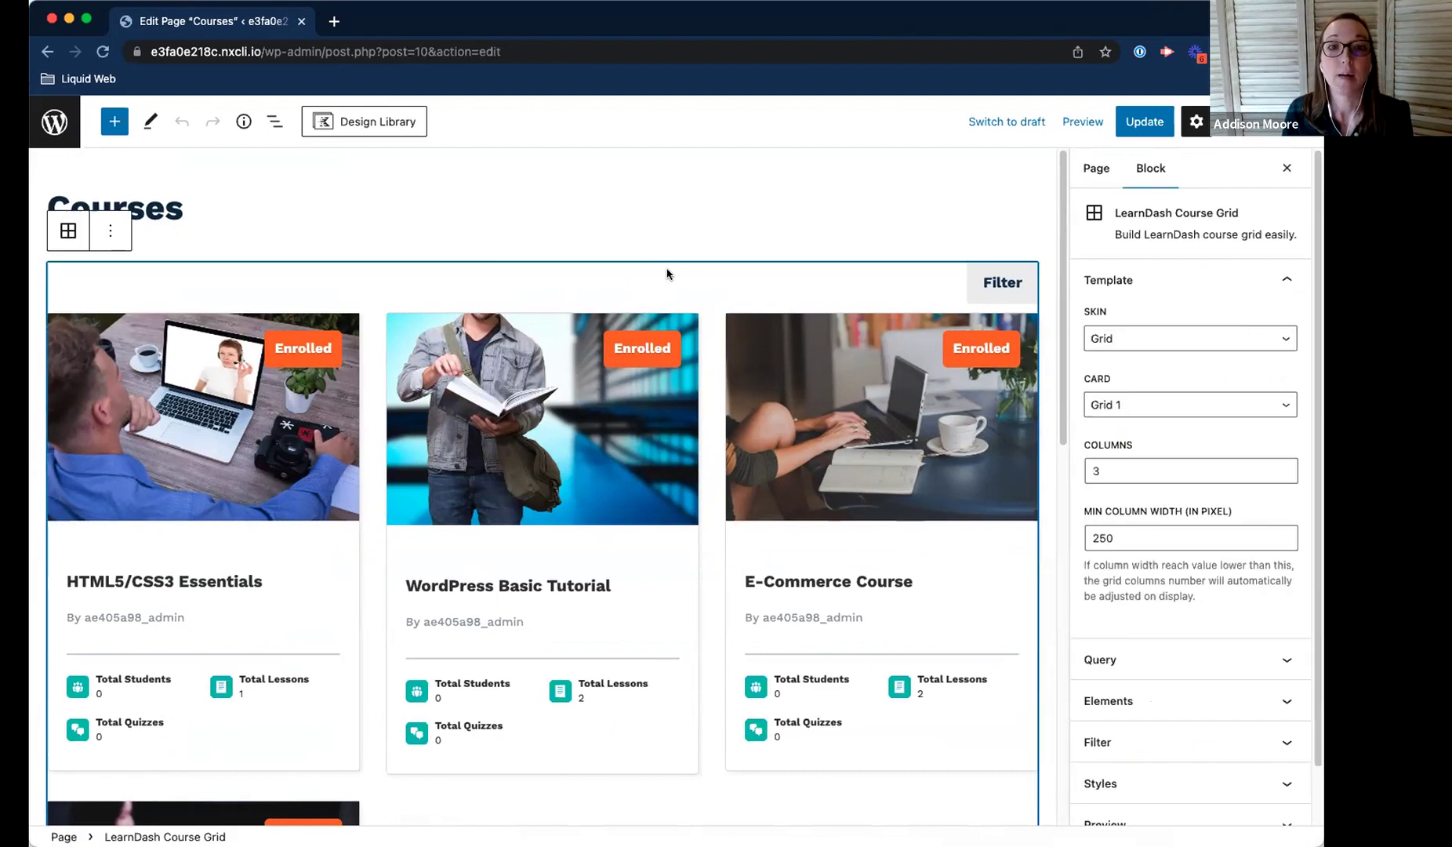
click(110, 232)
click(154, 592)
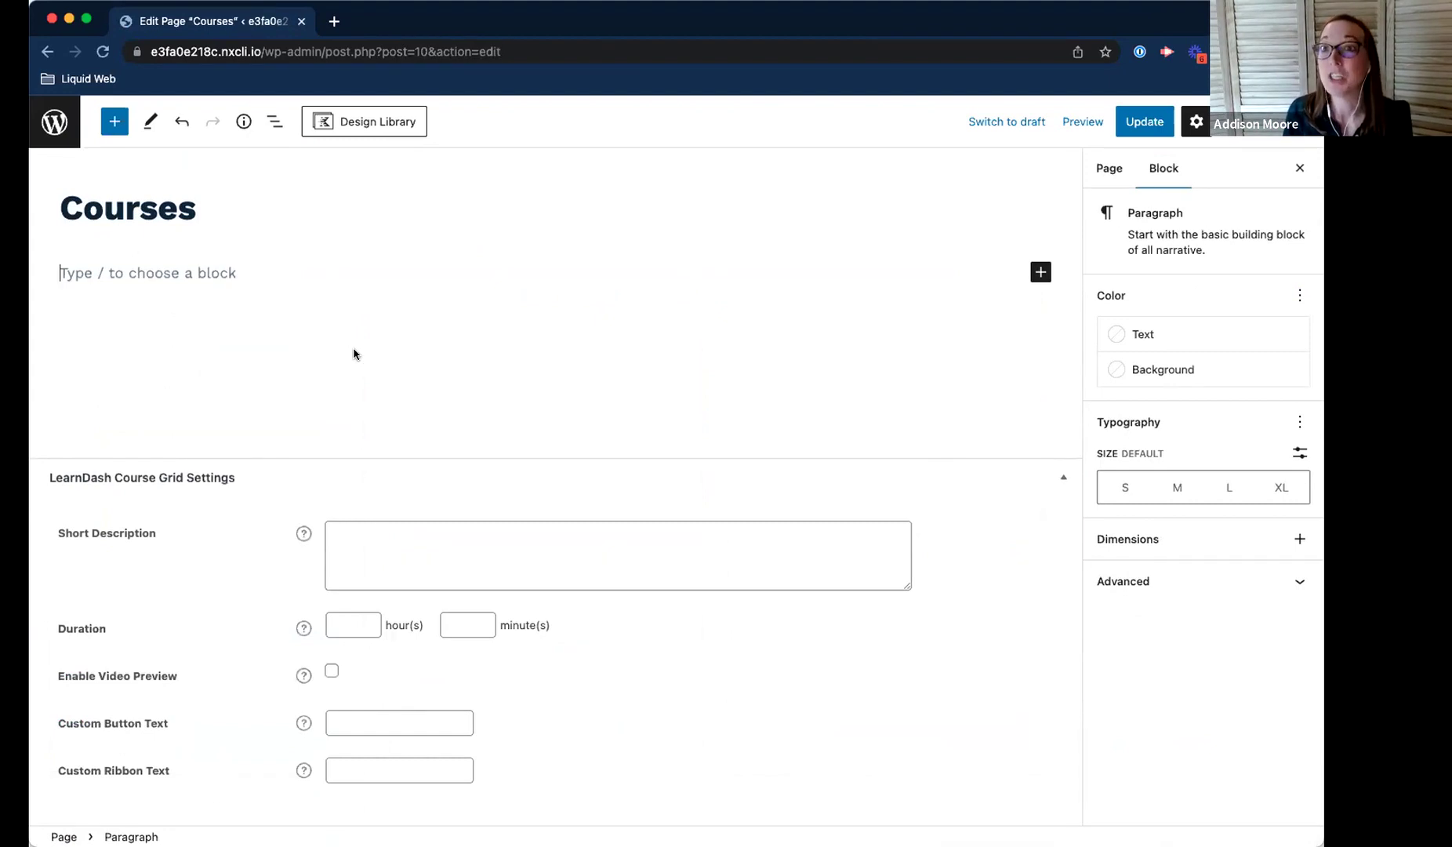
Insert a new LearnDash Course Grid block by searching 'course gri'
click(1040, 271)
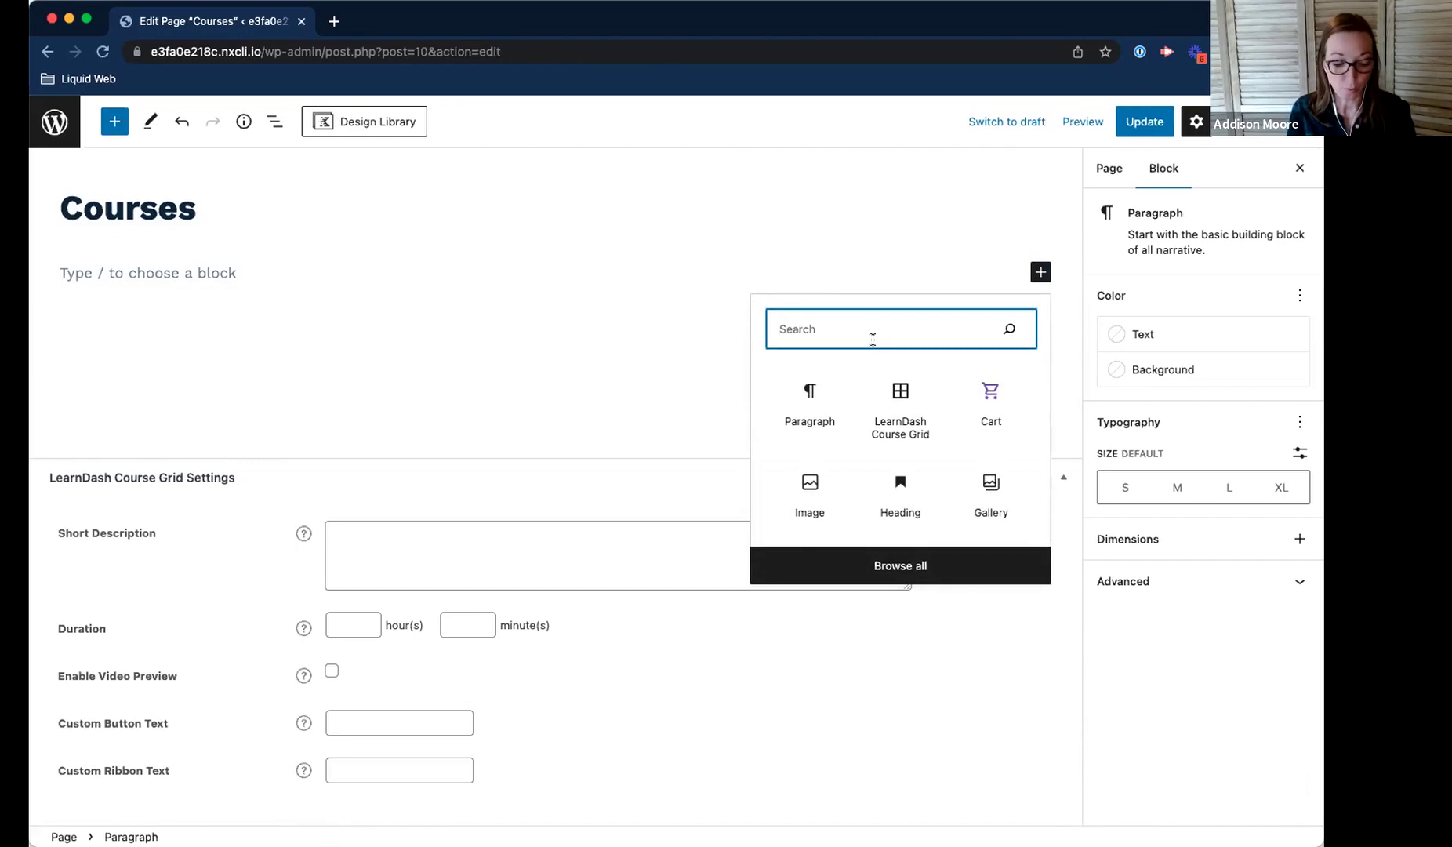
text(course grid)
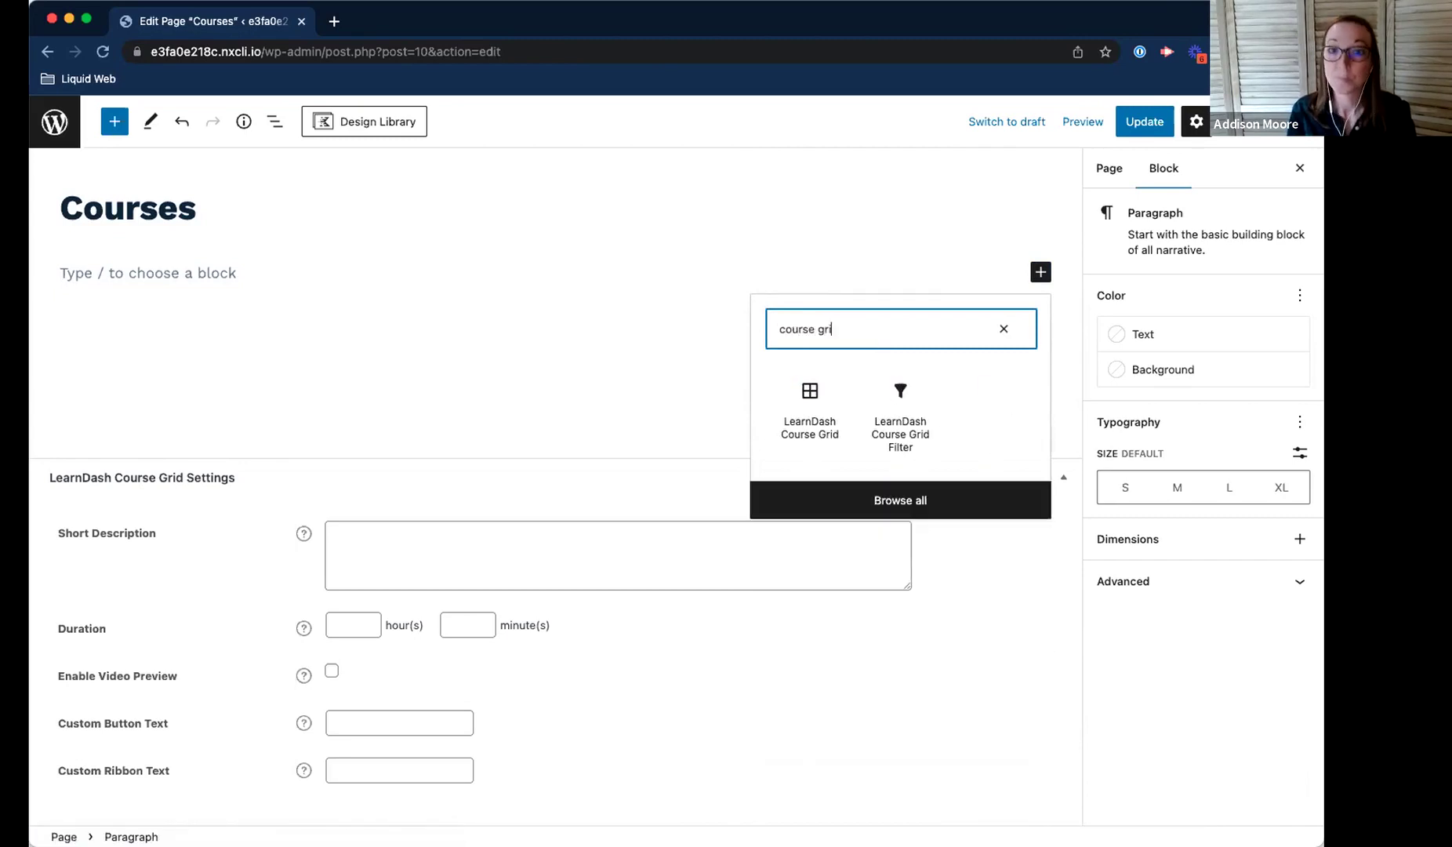
click(811, 428)
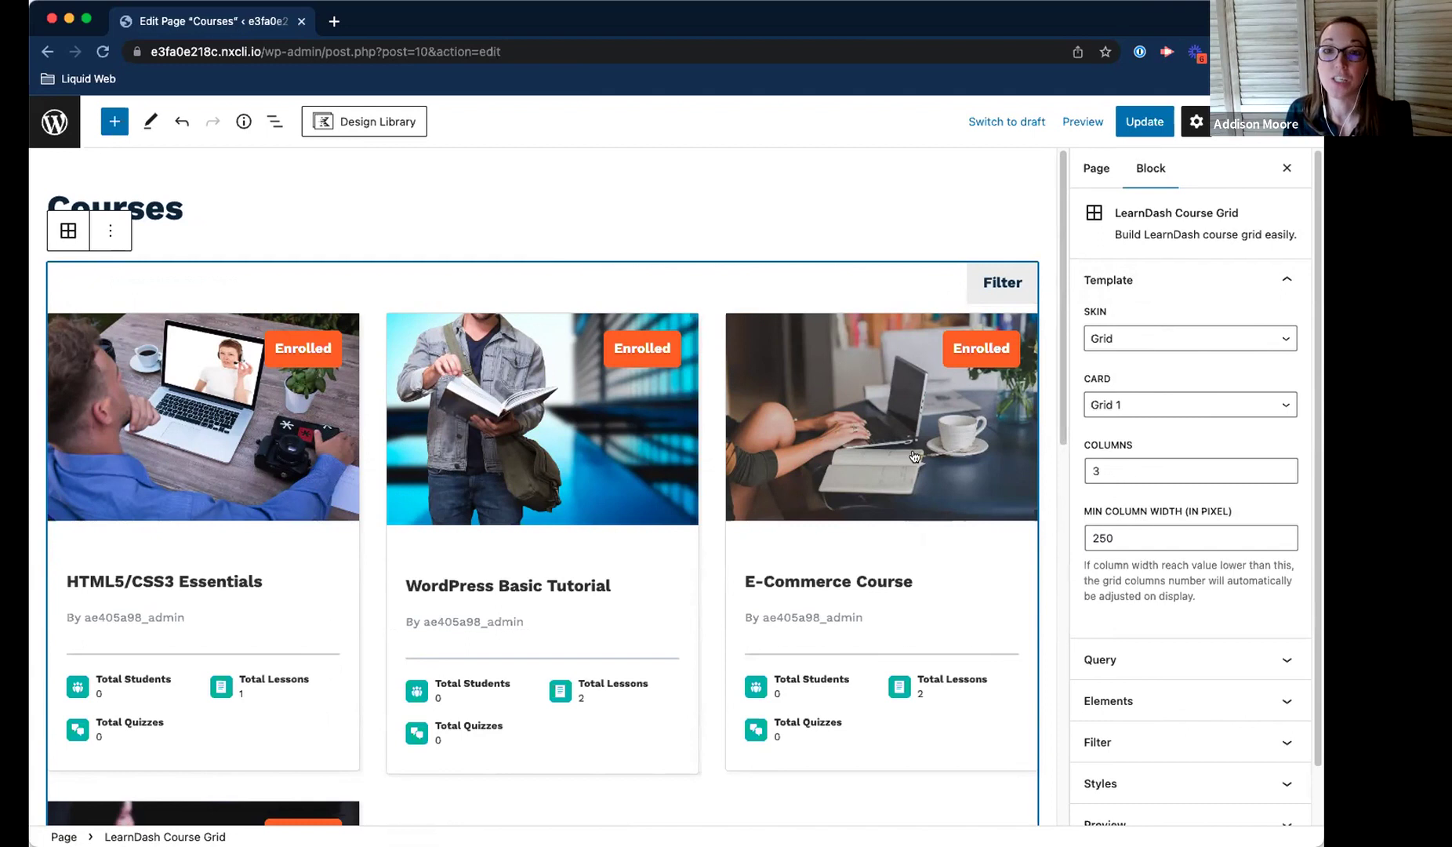
Switch the course cards to Grid 2, try 4 and 2 columns, then return to 3
click(1167, 402)
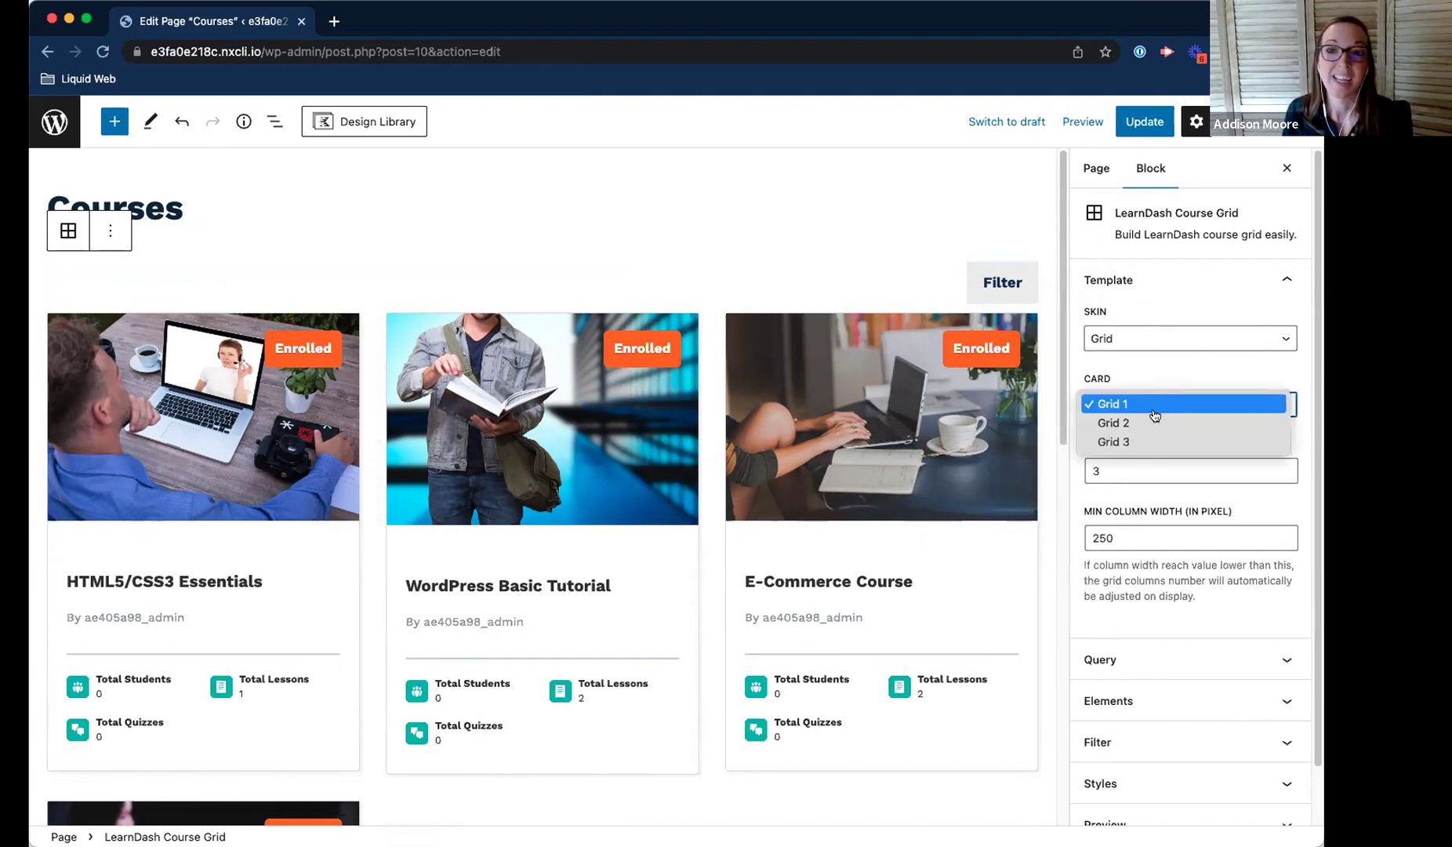
click(1143, 424)
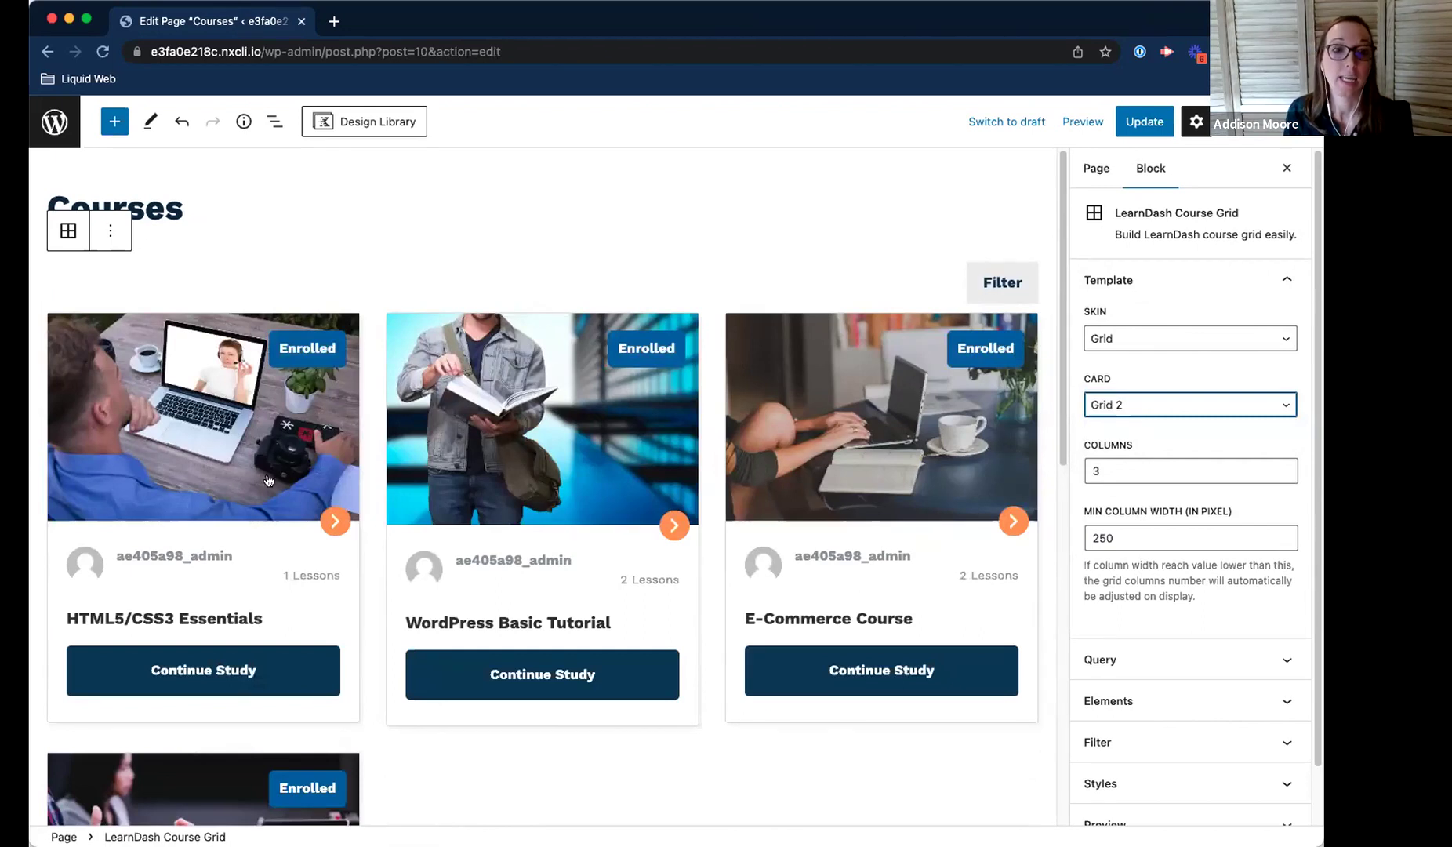
scroll(1150, 500, down, 2)
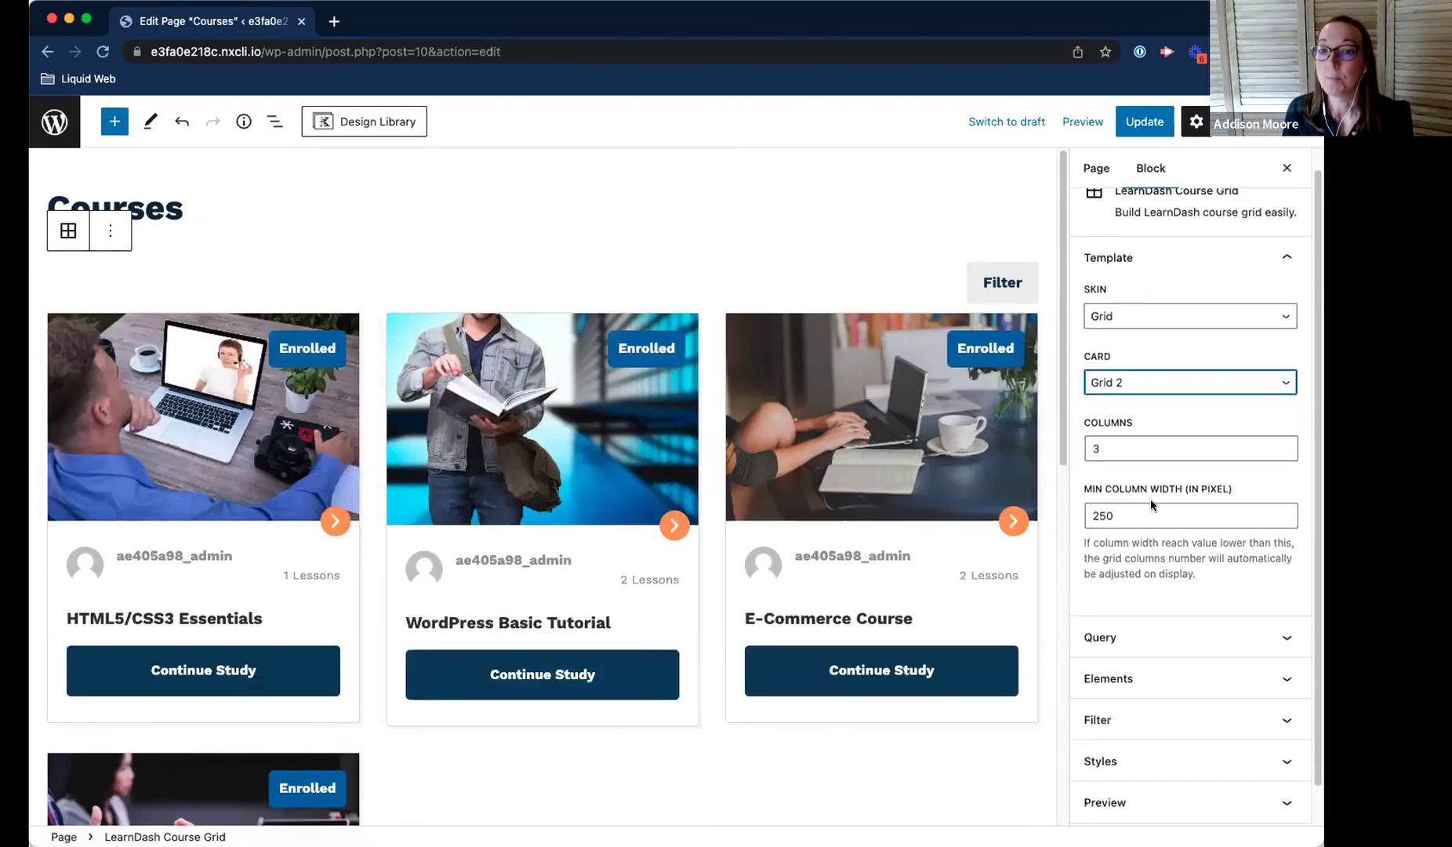
scroll(1151, 500, down, 1)
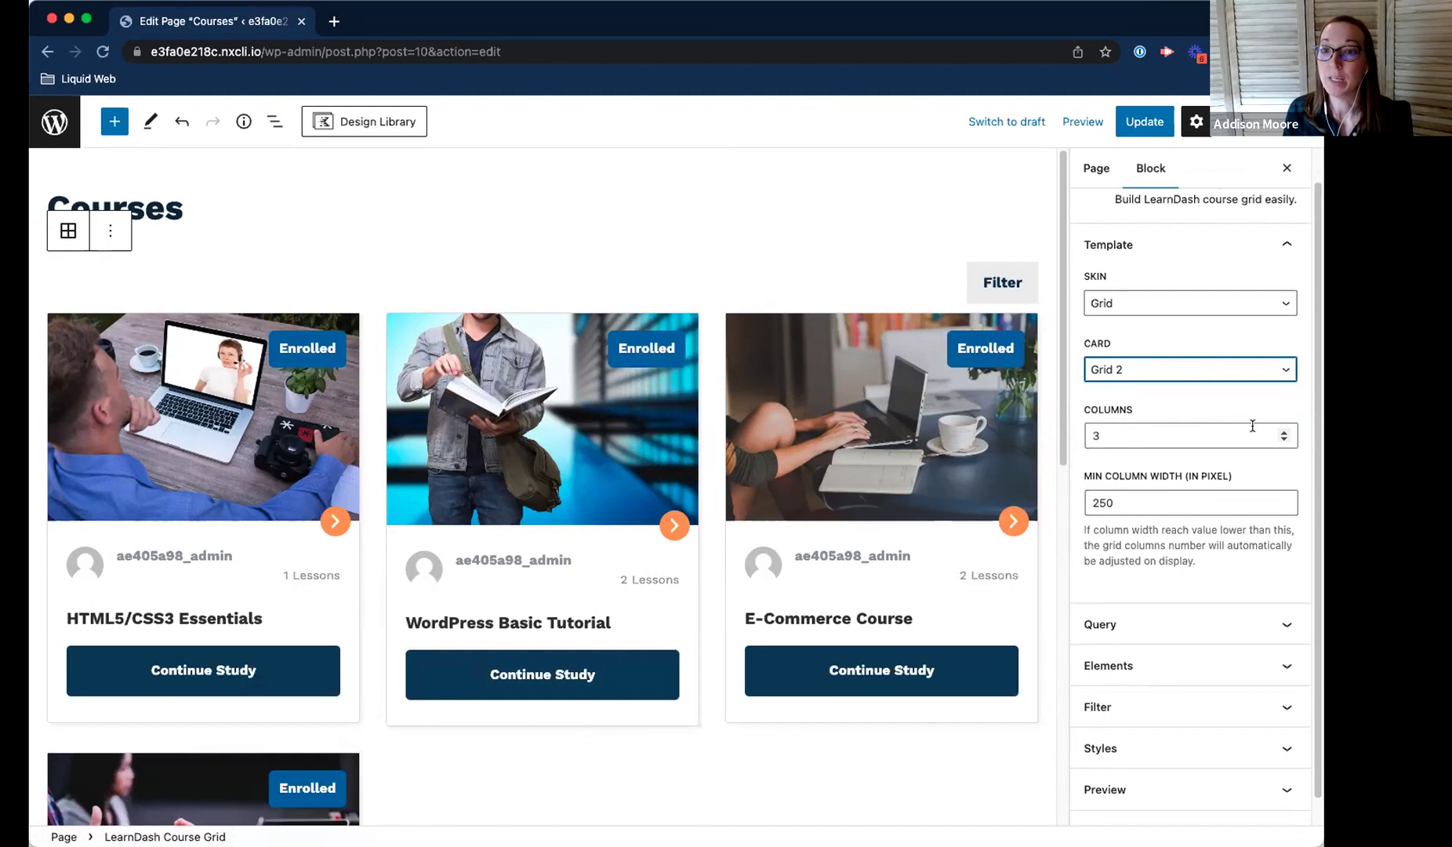
click(1283, 433)
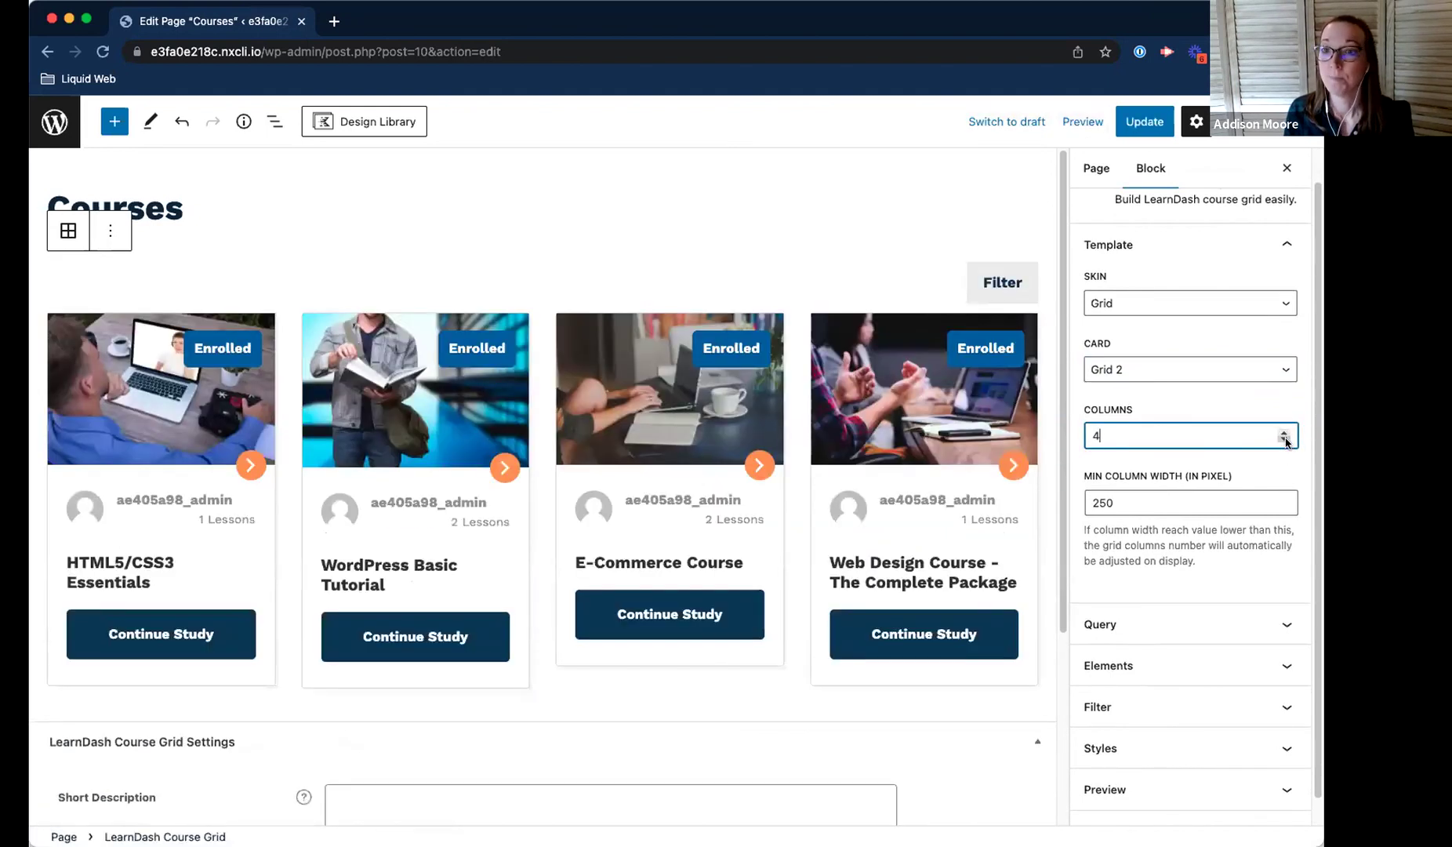
click(1284, 440)
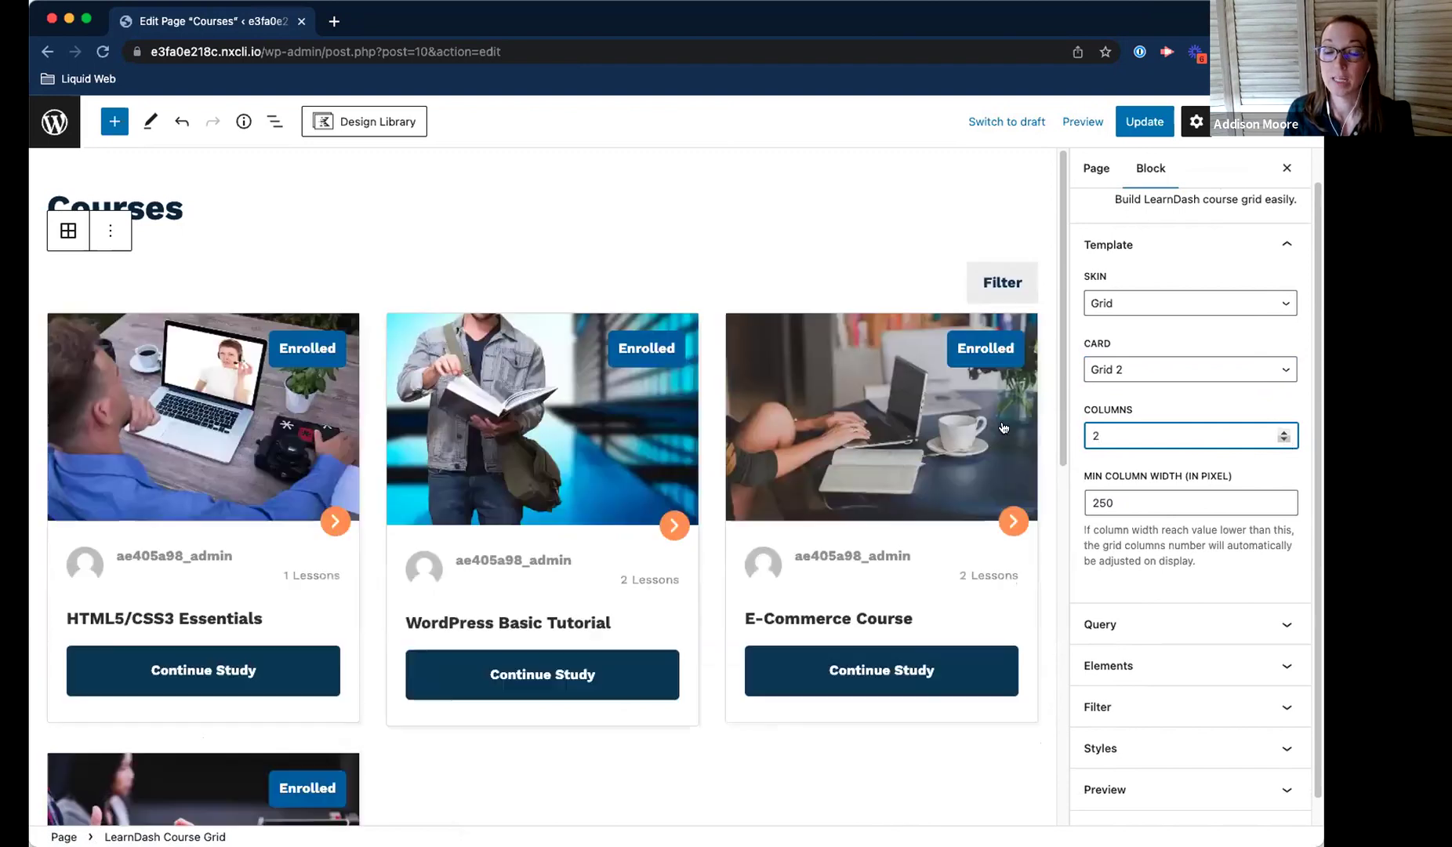
click(1284, 432)
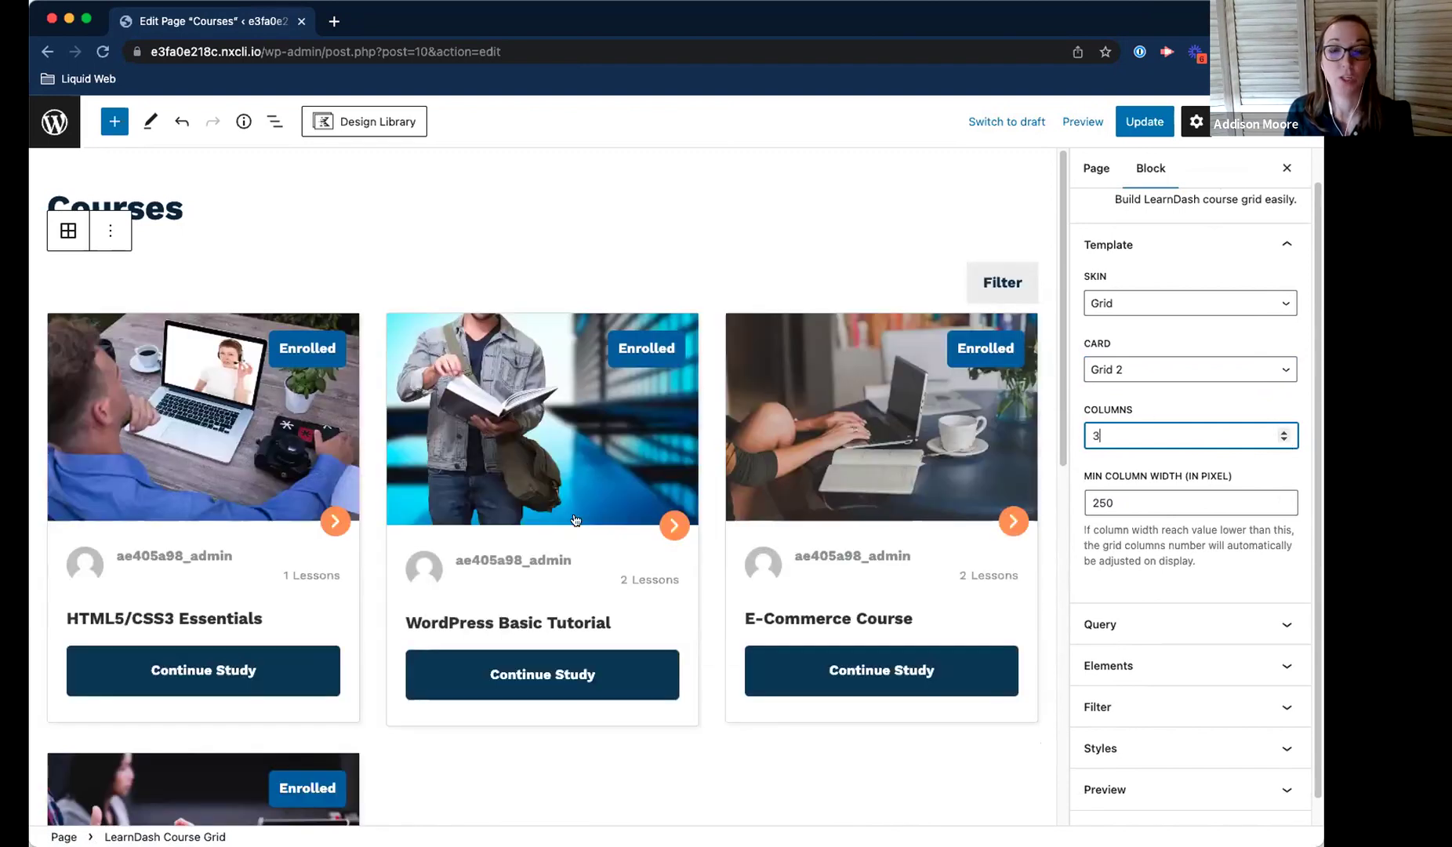
scroll(1137, 455, down, 1)
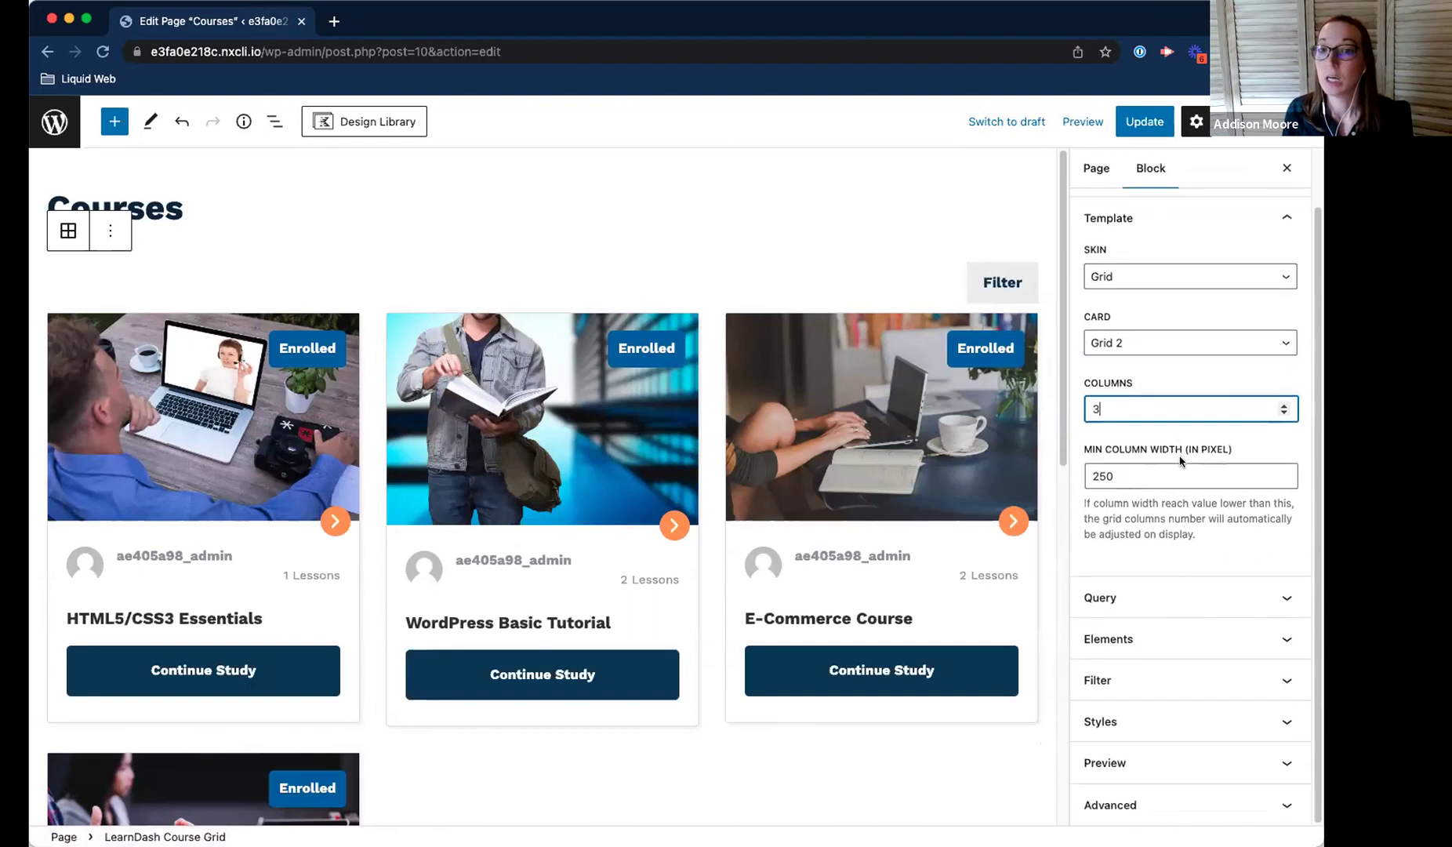
In Query settings, keep Post Type Courses, order by Title, and keep Descending order
click(1142, 596)
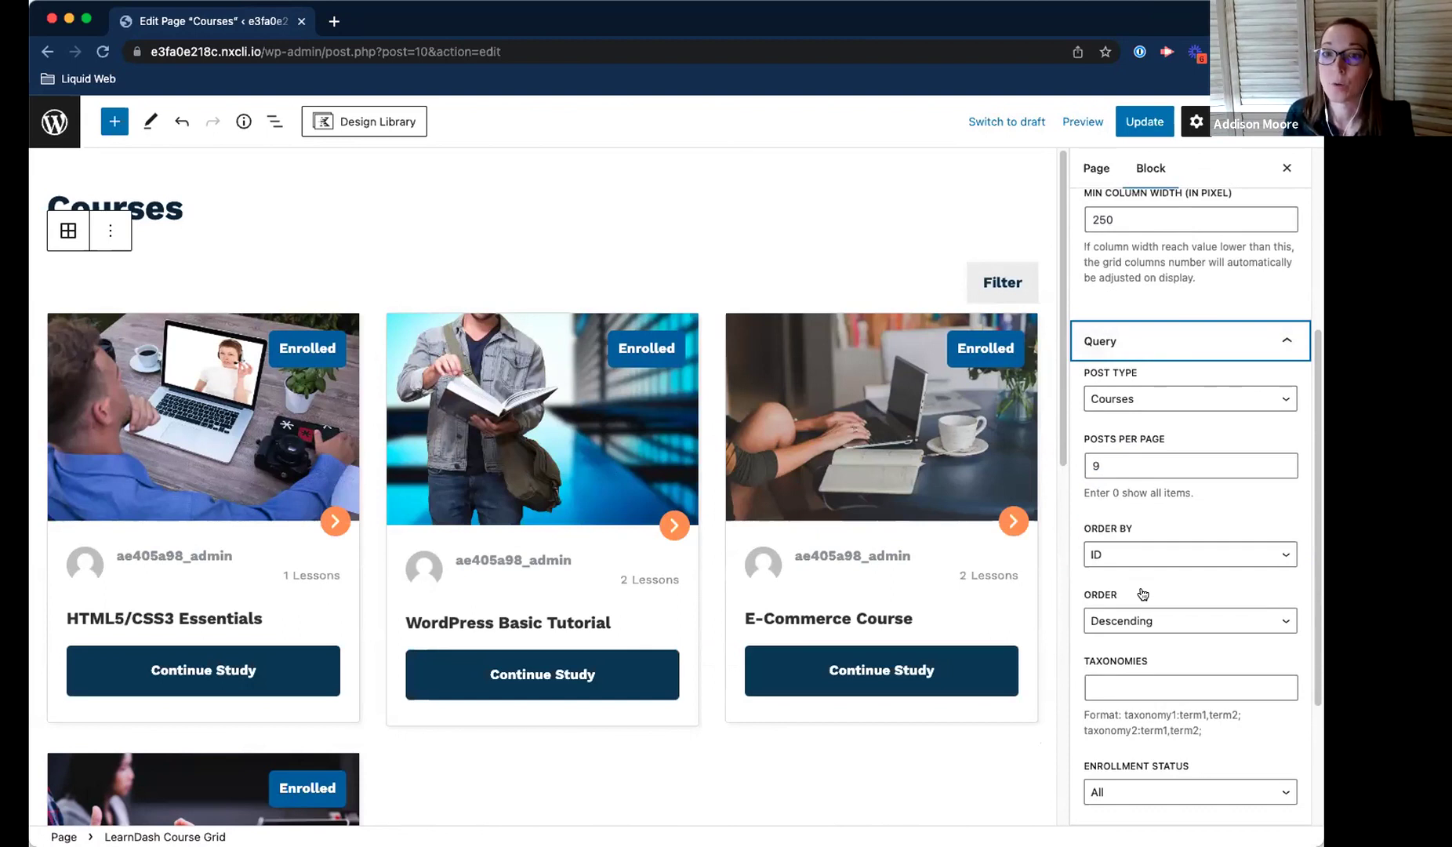
click(1135, 400)
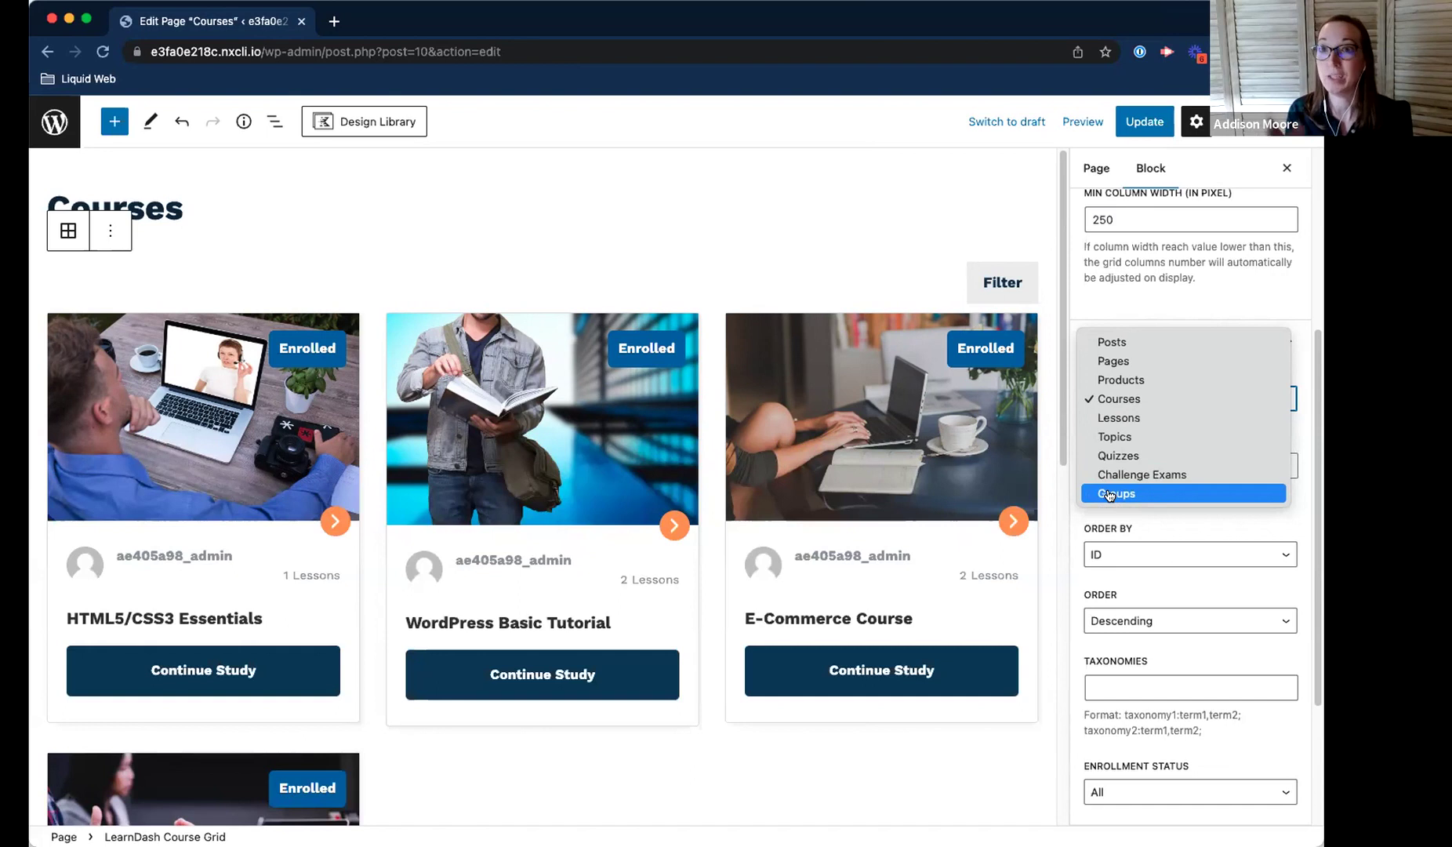
click(1148, 524)
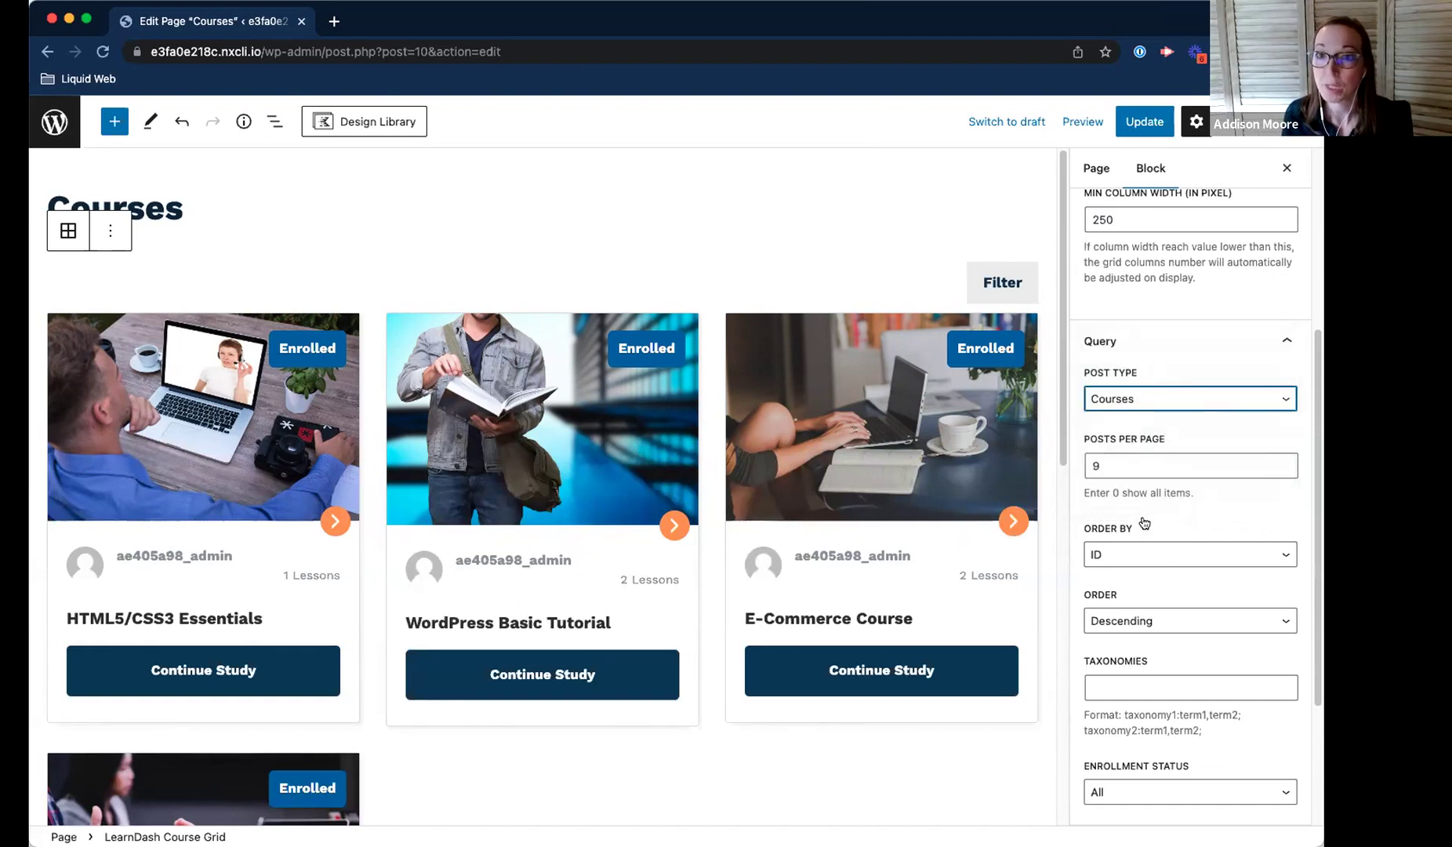
scroll(1141, 517, down, 2)
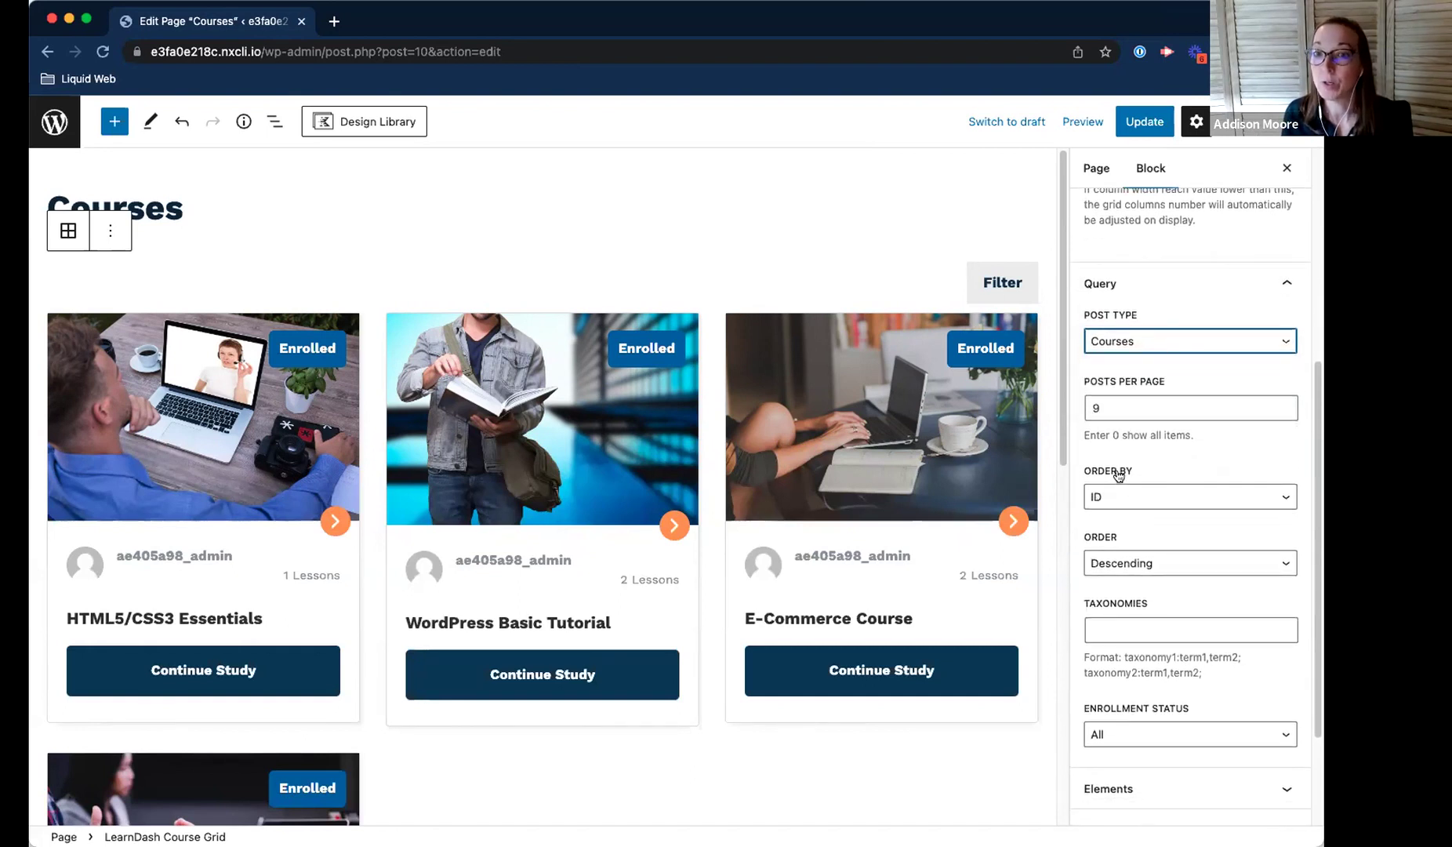
click(1121, 499)
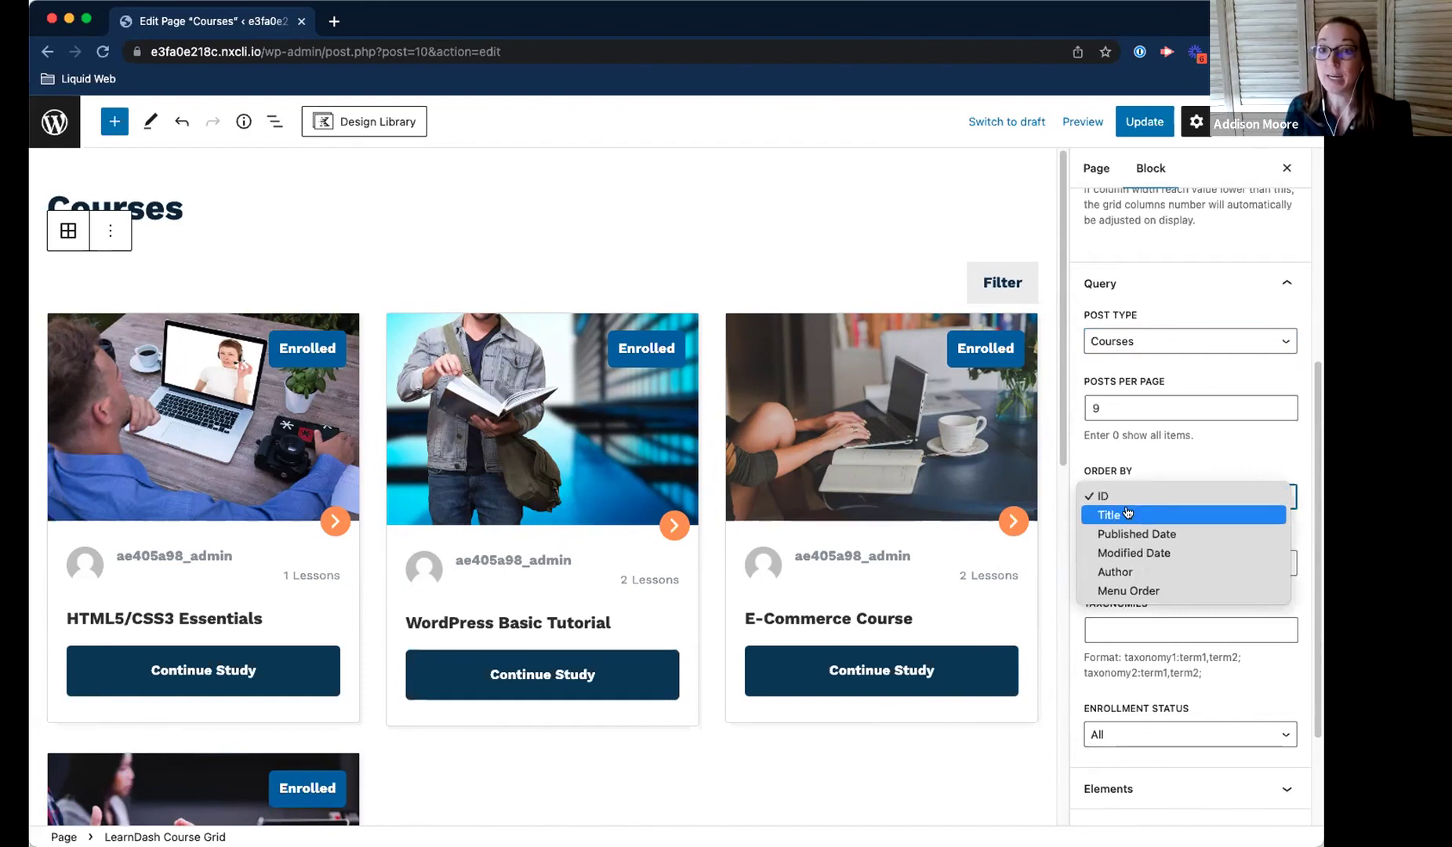
click(1127, 513)
click(1127, 494)
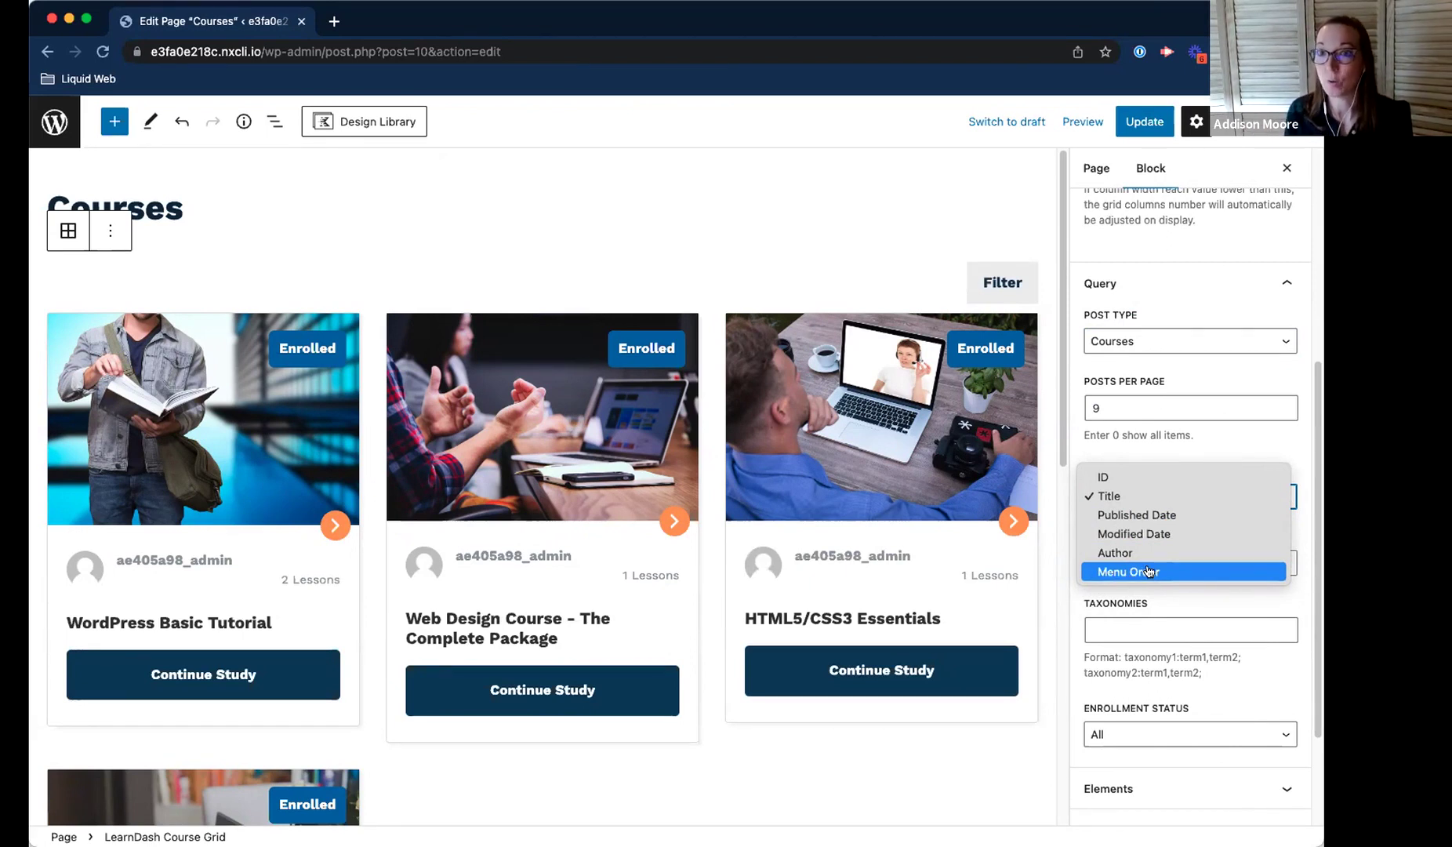
click(1119, 496)
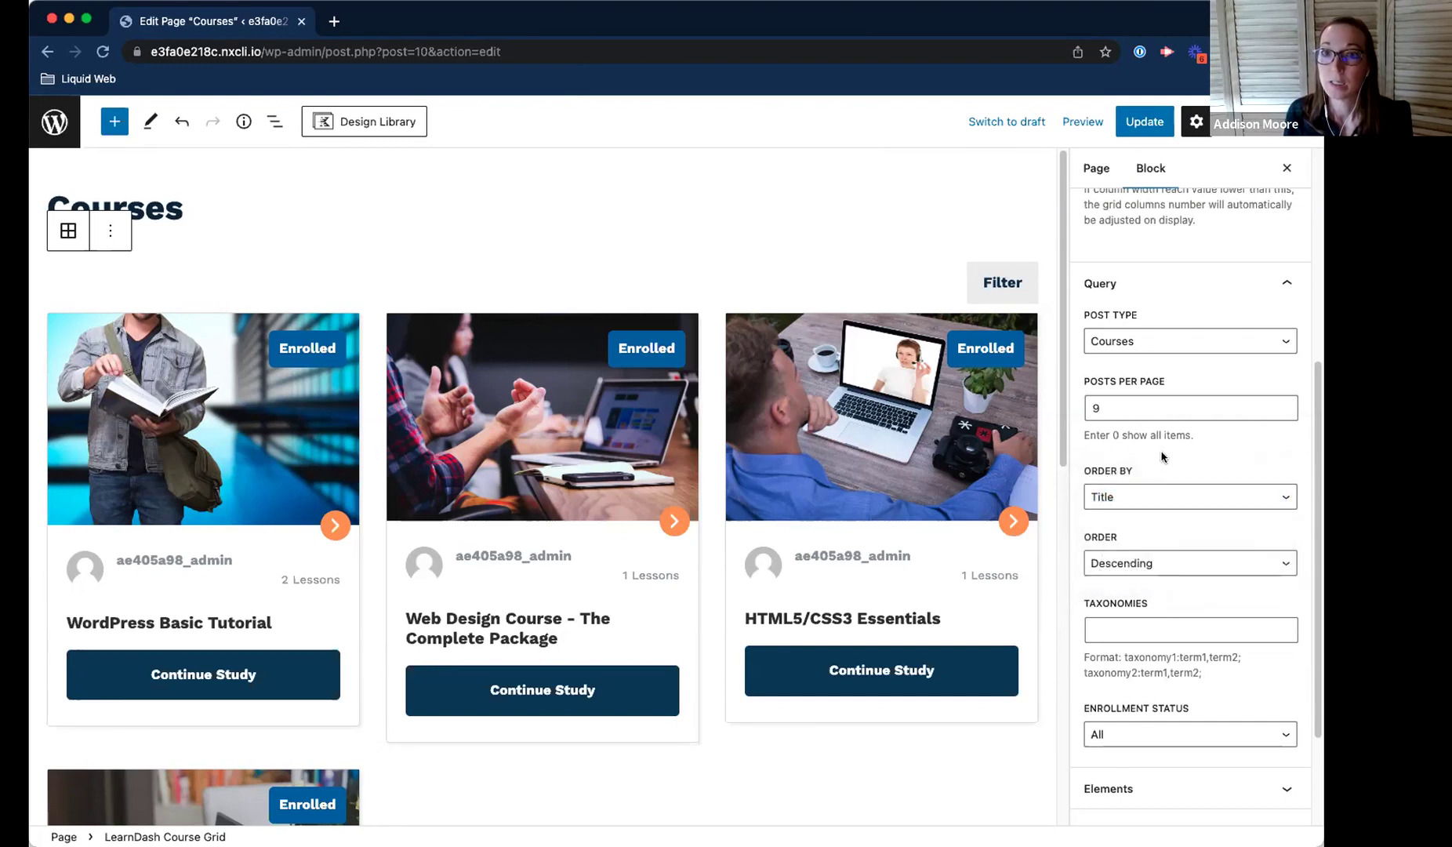
click(1159, 563)
click(1149, 561)
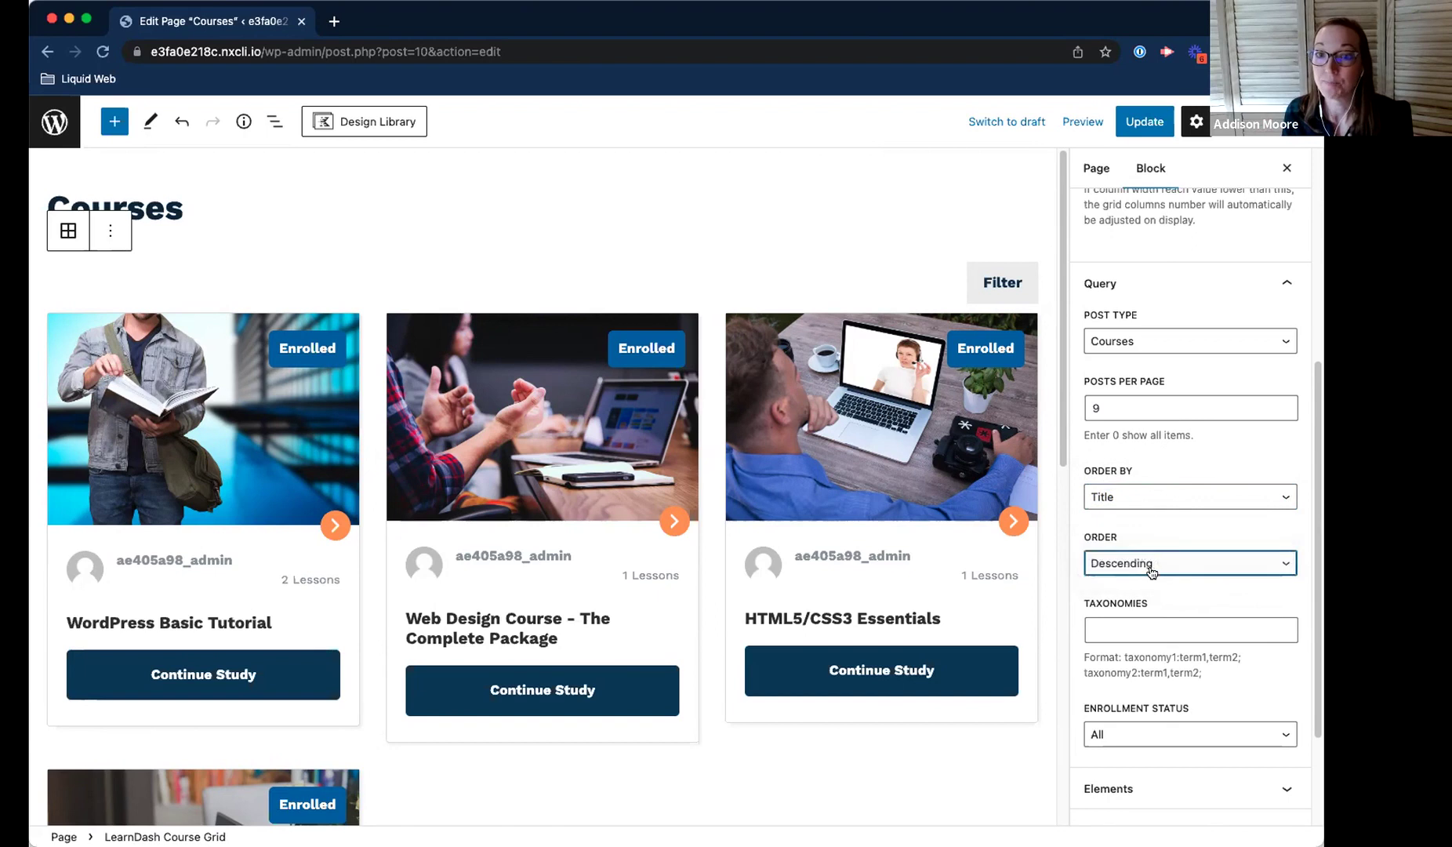
Turn off the Meta element on the course cards, then expand the Filter settings
scroll(1151, 573, down, 3)
click(1144, 627)
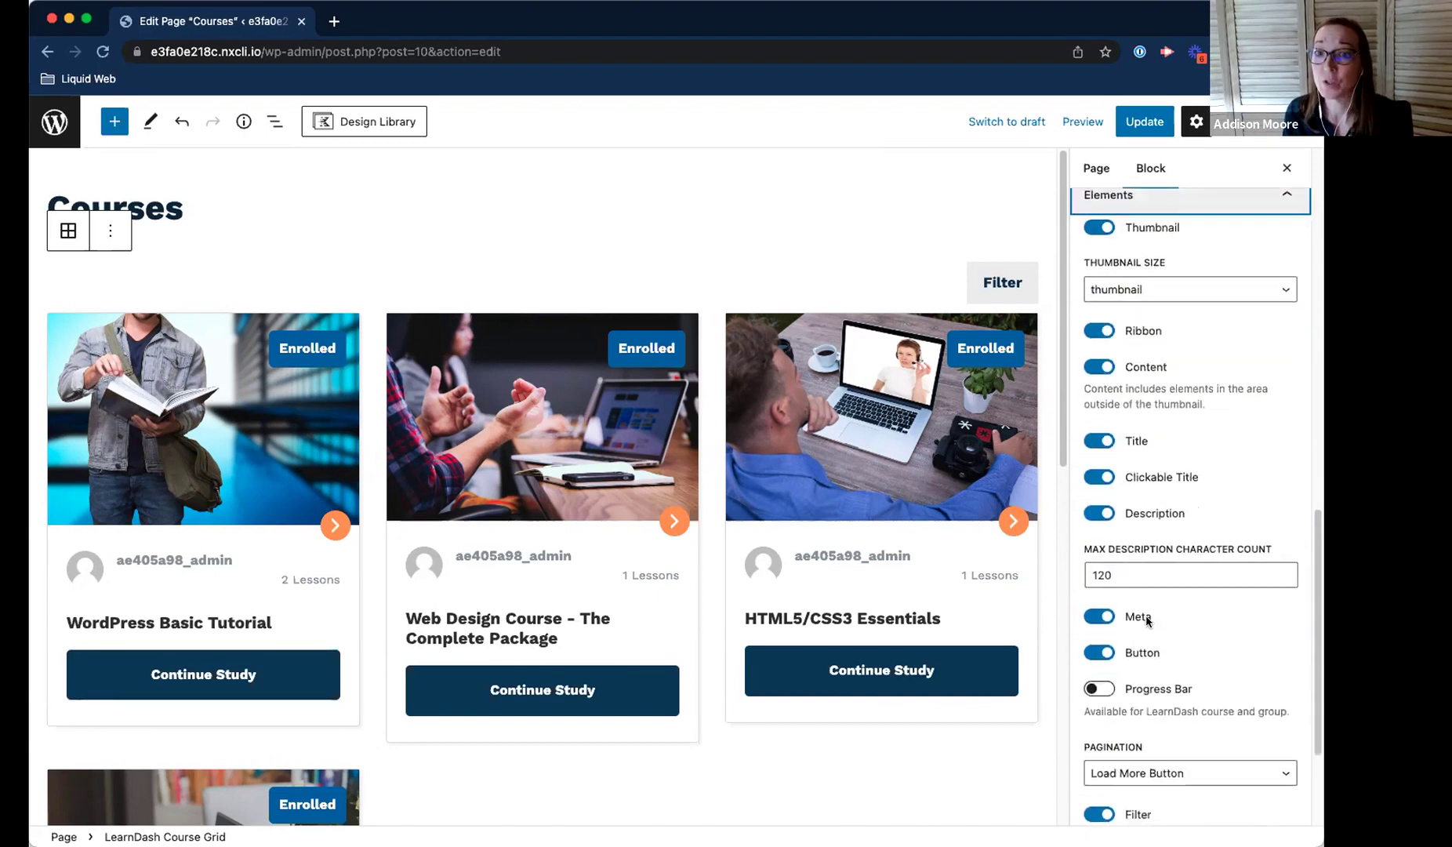
scroll(1143, 594, up, 3)
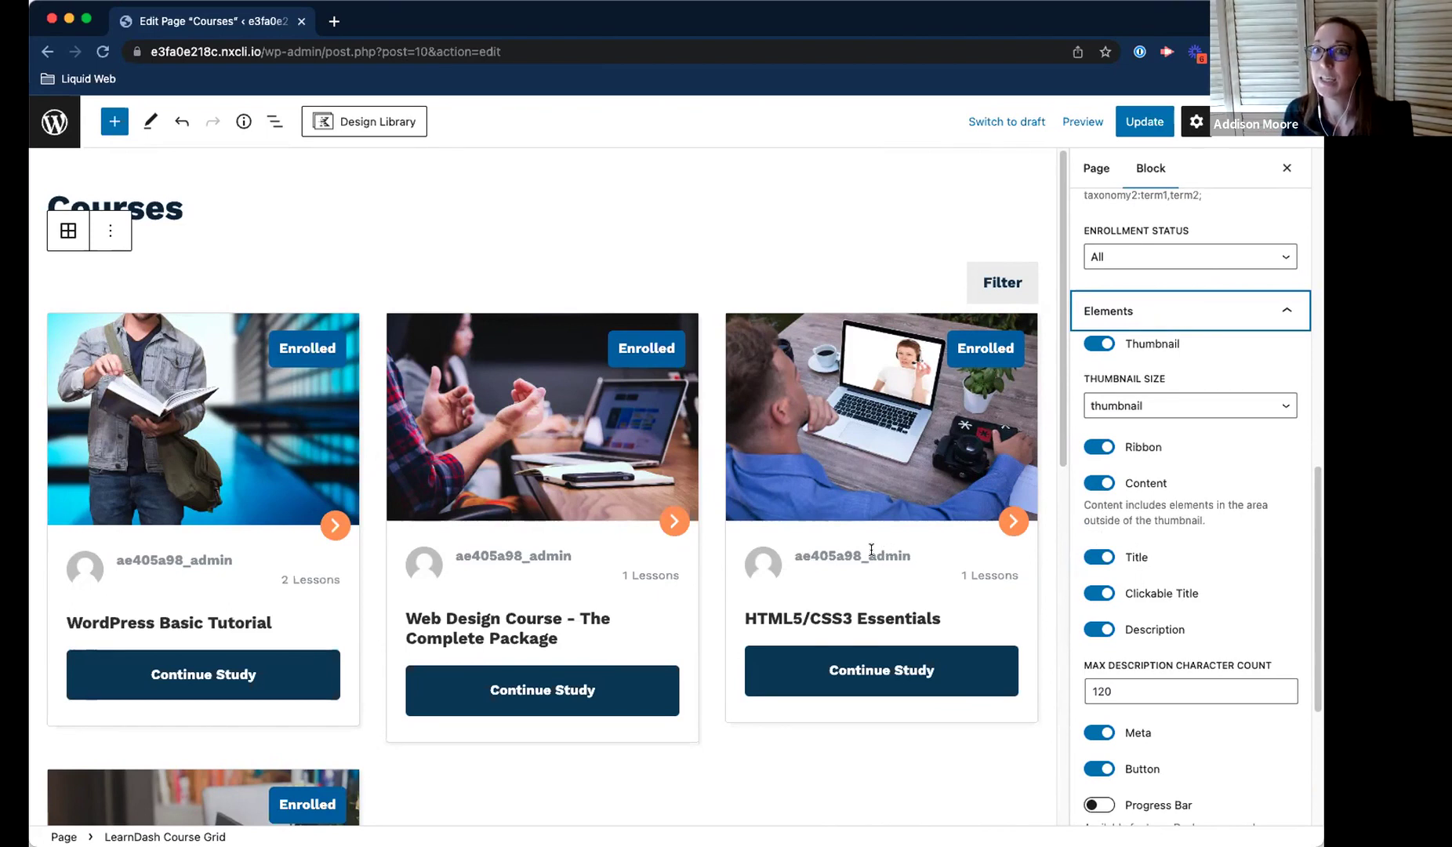
scroll(1208, 561, down, 1)
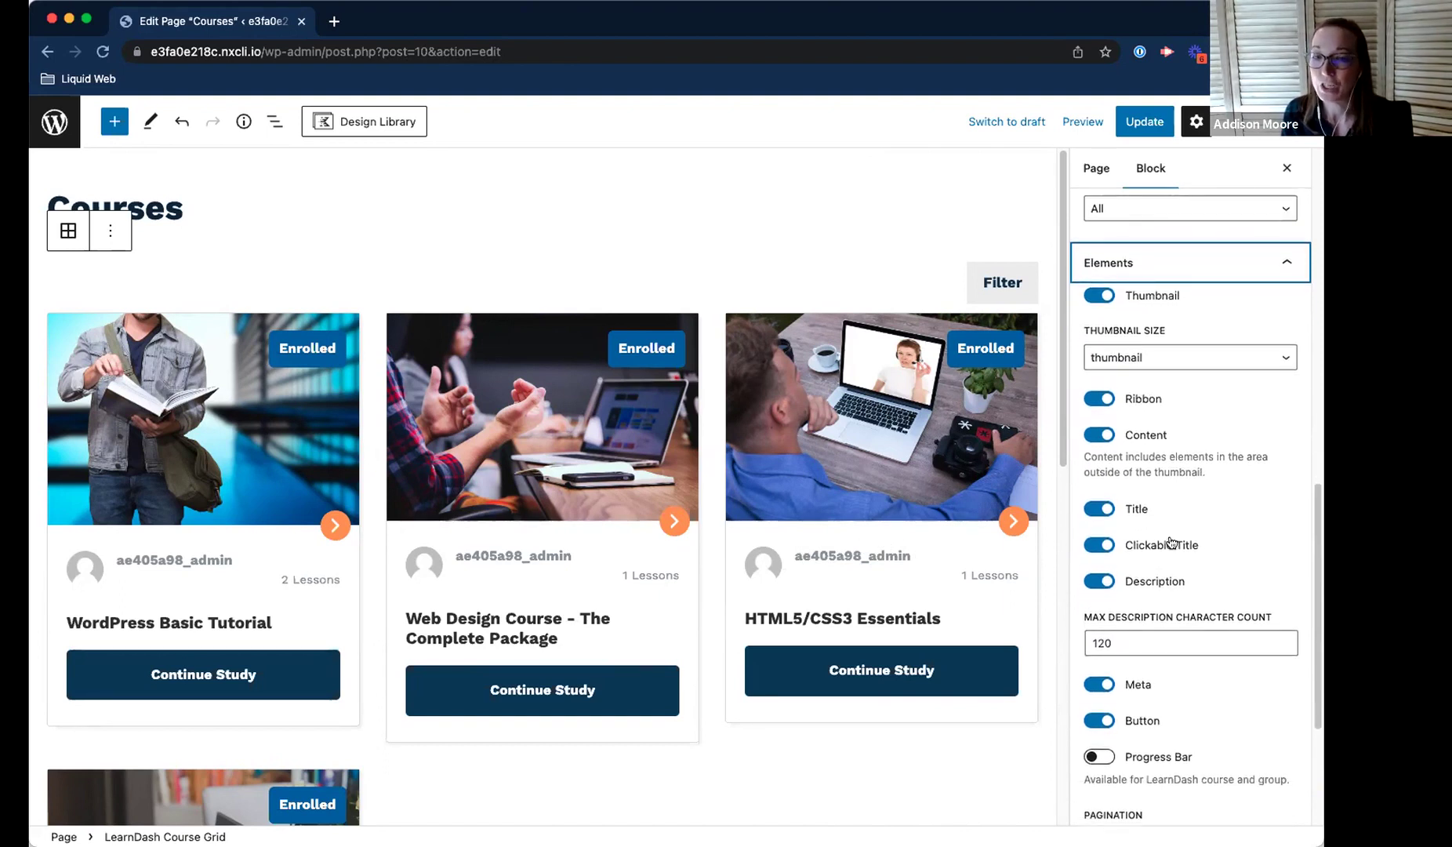
scroll(1099, 682, down, 1)
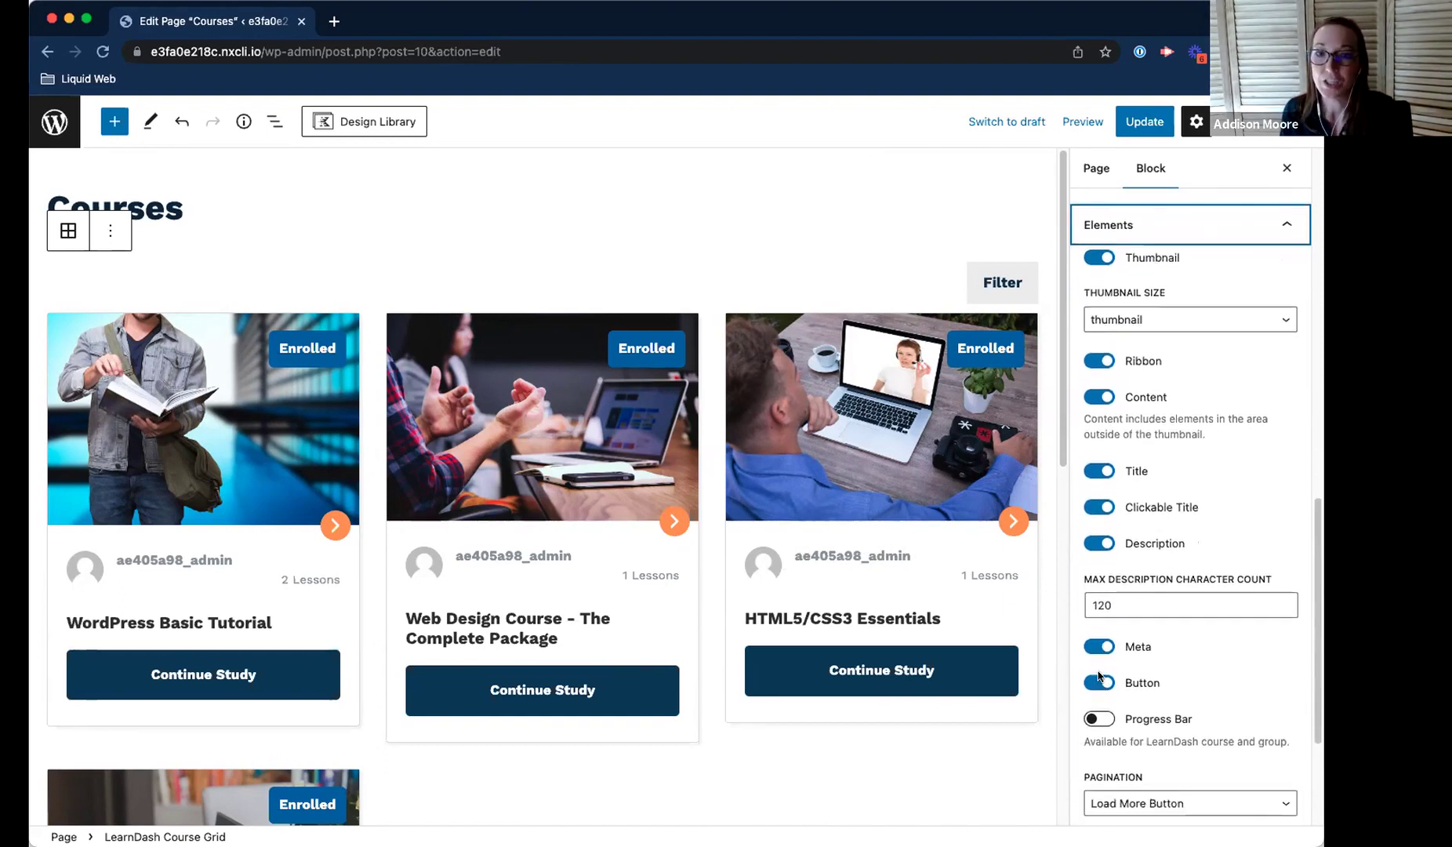
click(1096, 647)
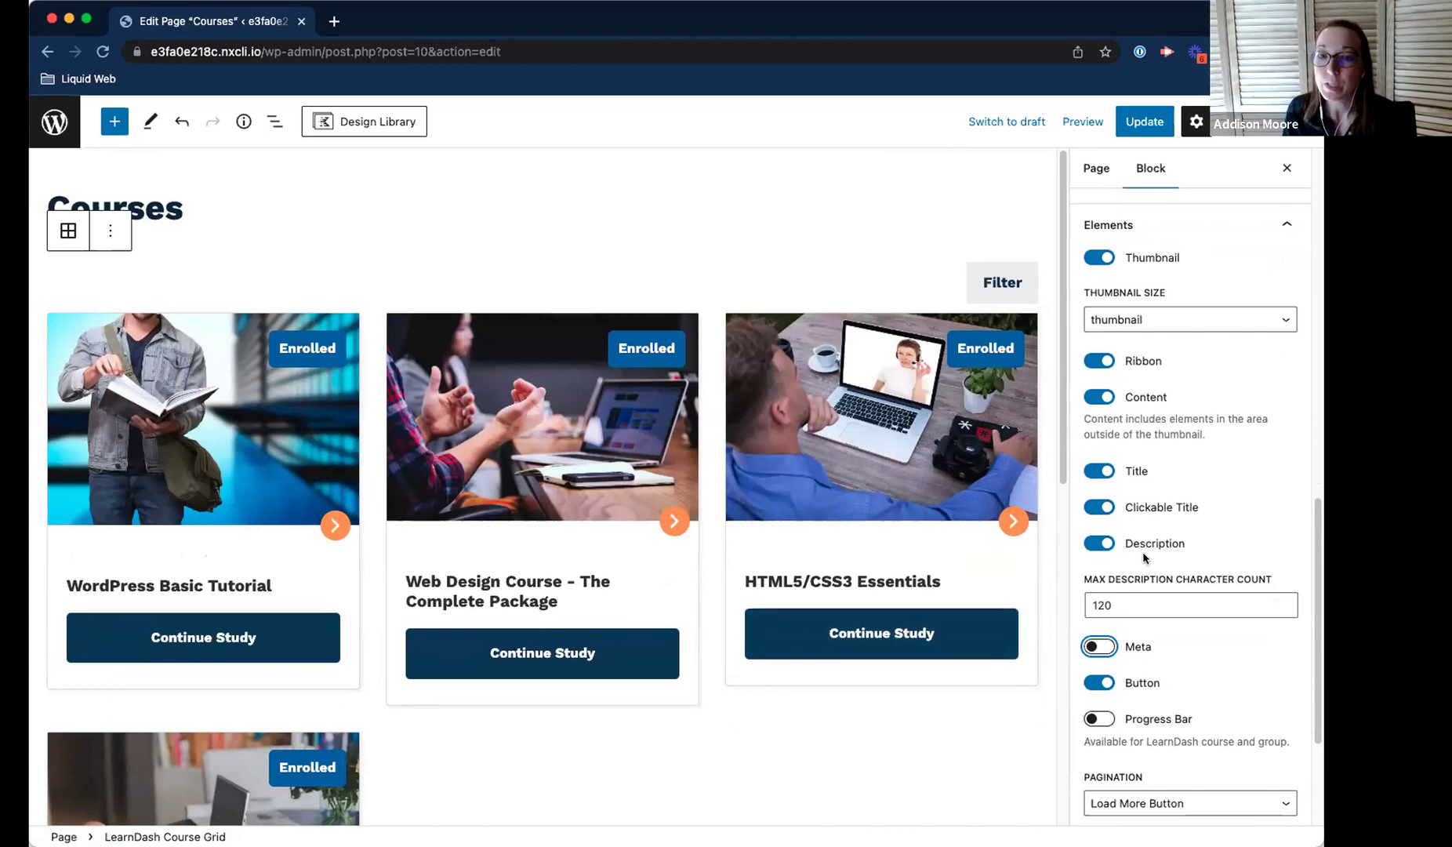
scroll(1144, 559, down, 5)
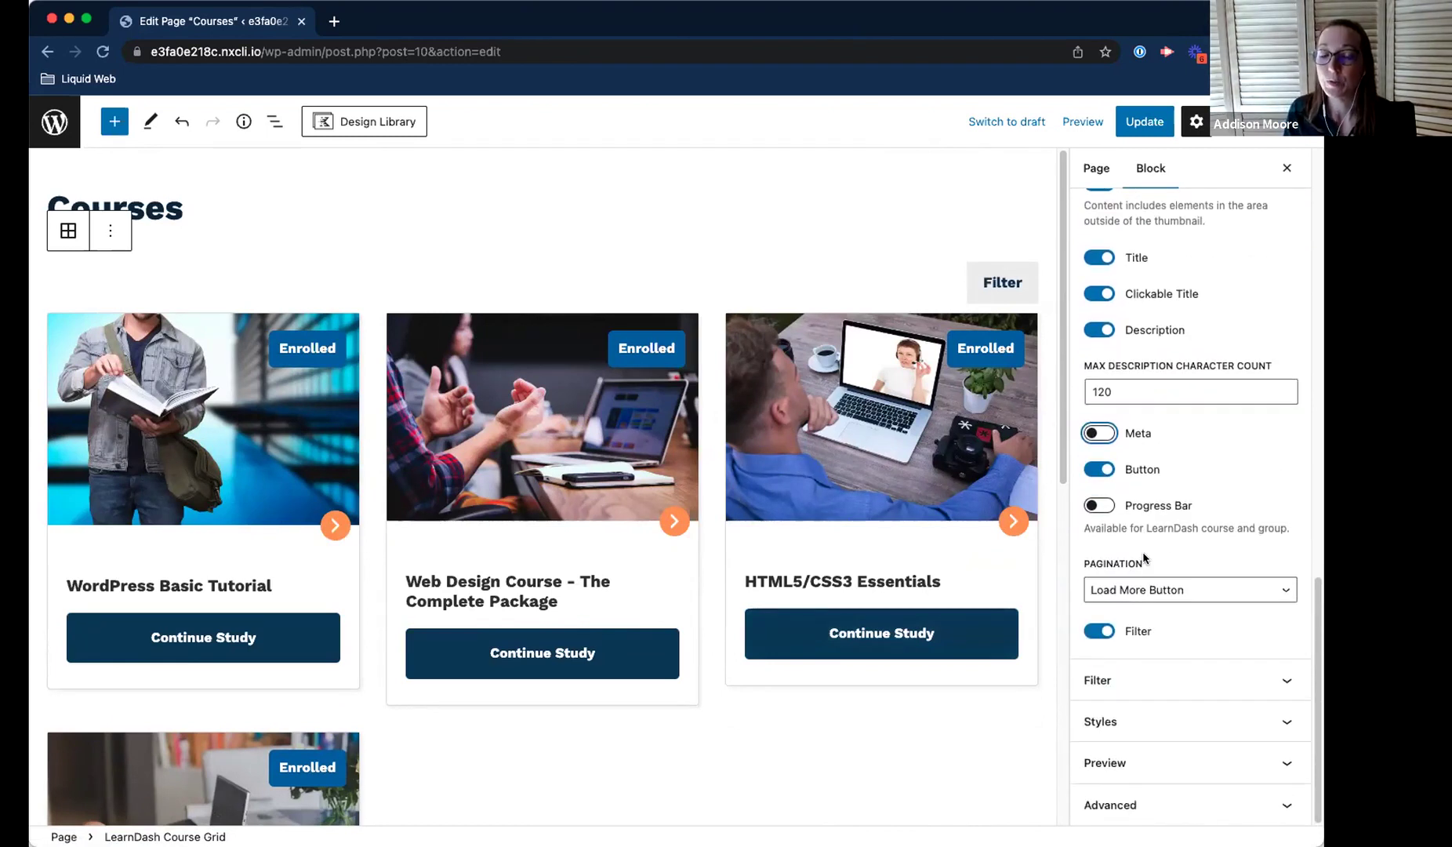
click(1139, 681)
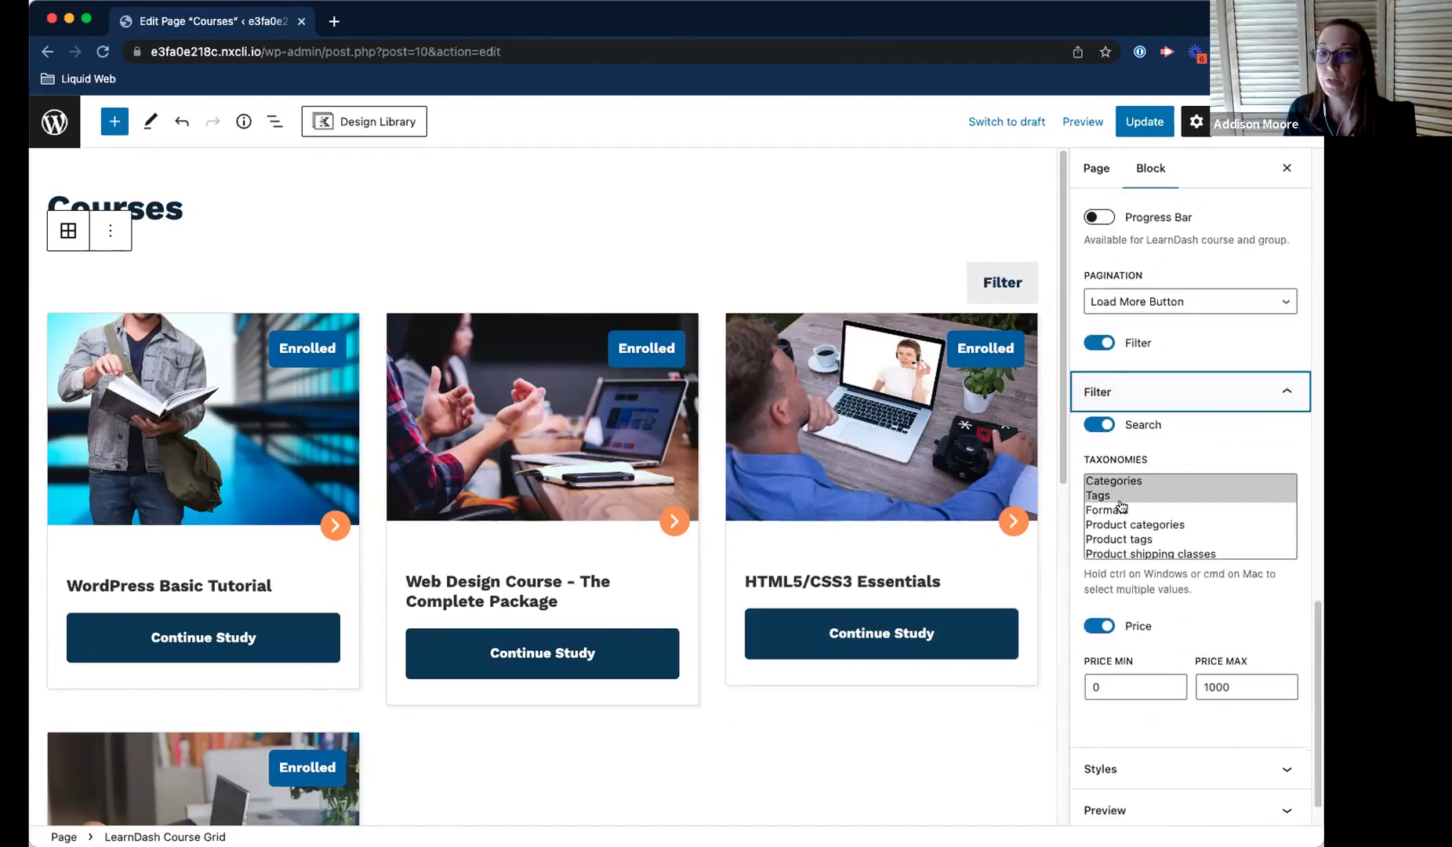